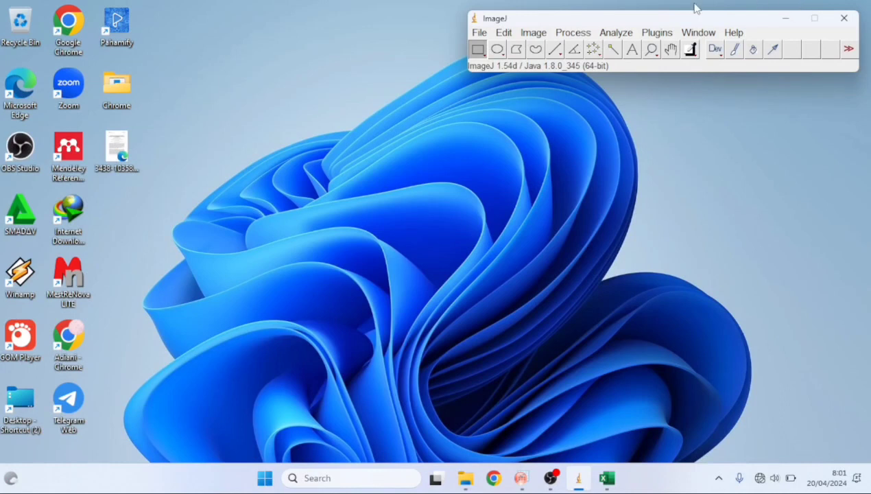
# Open the image file 1 from the Data (E:) drive and move its window clear of the main toolbar.
pyautogui.click(480, 34)
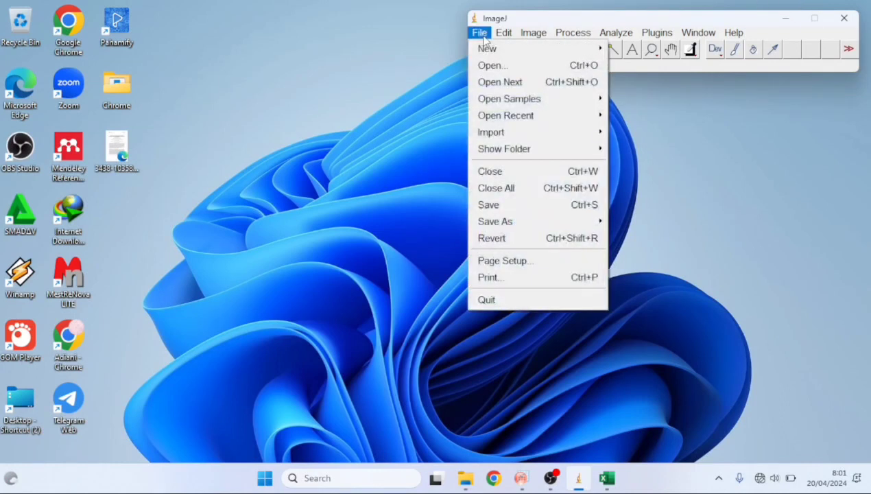
pyautogui.click(491, 65)
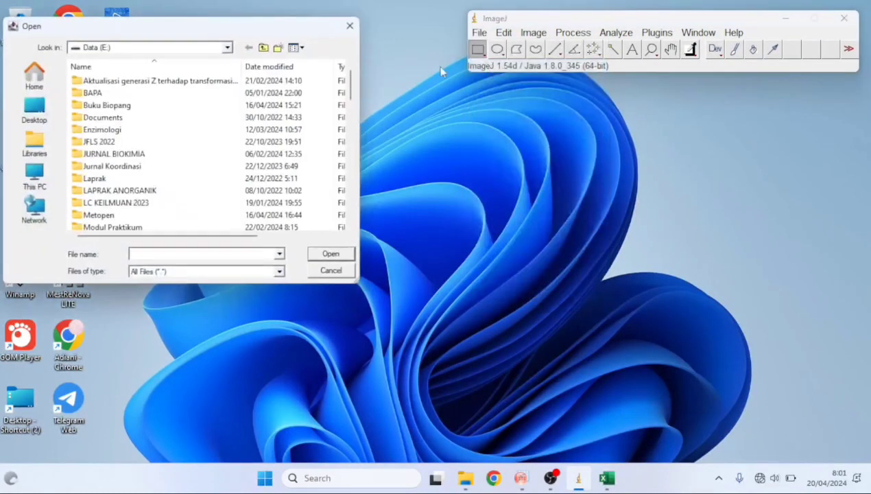
pyautogui.moveTo(350, 80); pyautogui.dragTo(355, 120)
pyautogui.click(219, 130)
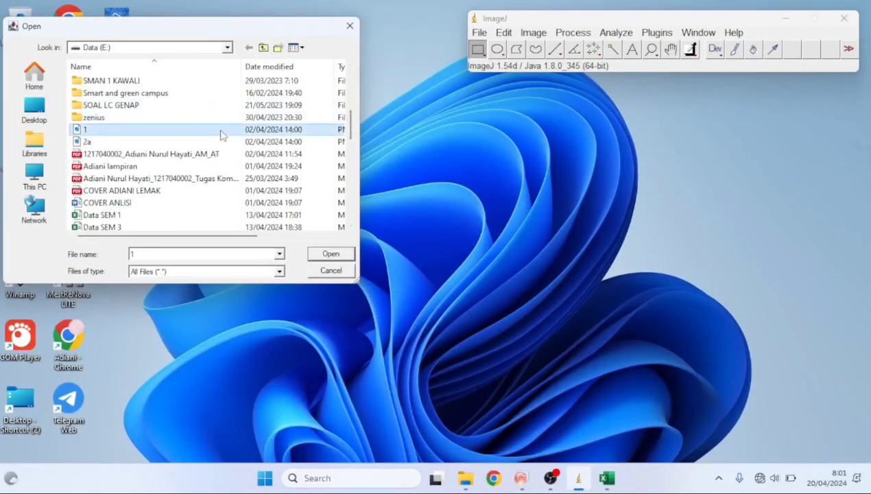
pyautogui.click(335, 254)
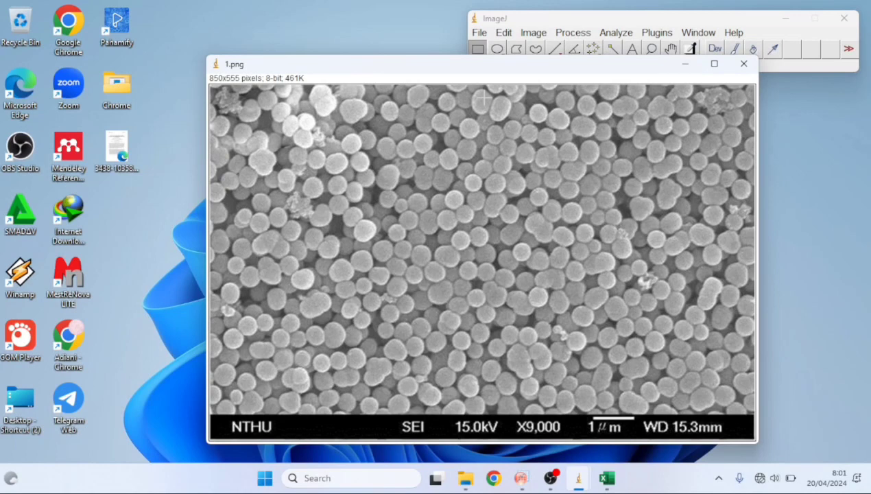
pyautogui.moveTo(441, 67); pyautogui.dragTo(437, 87)
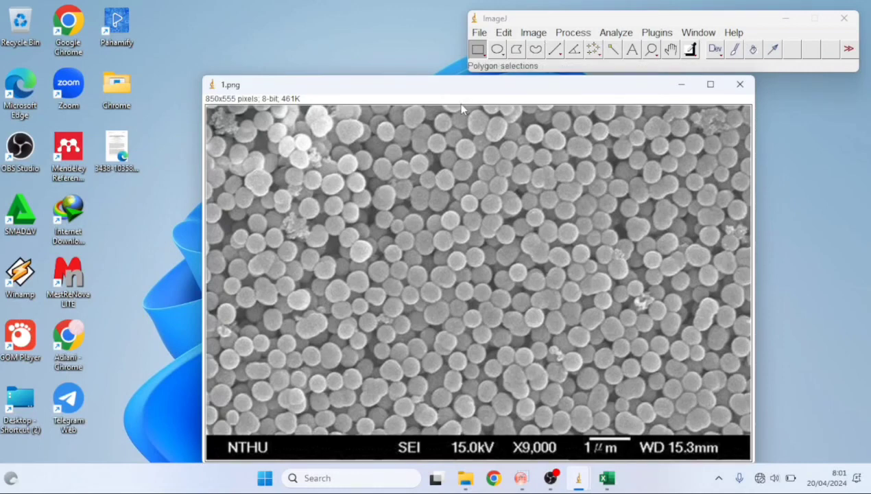
# Set the micrograph's image type to 8-bit.
pyautogui.click(541, 38)
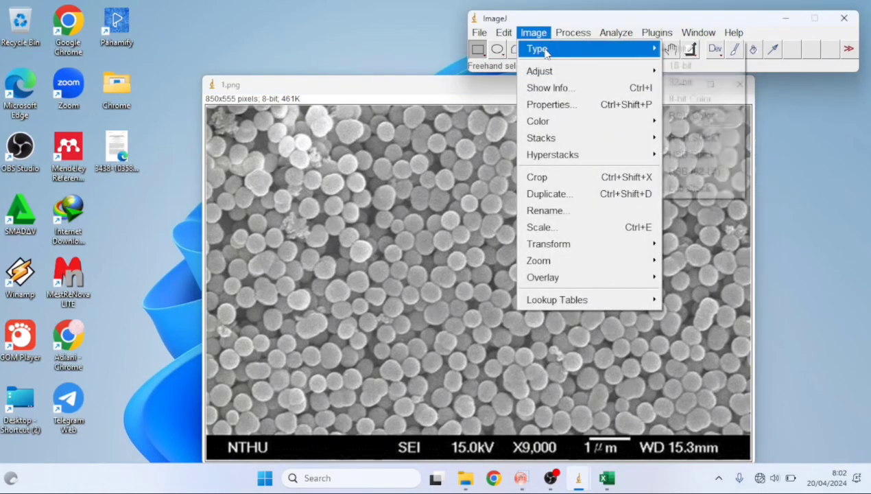
pyautogui.moveTo(546, 50)
pyautogui.click(674, 48)
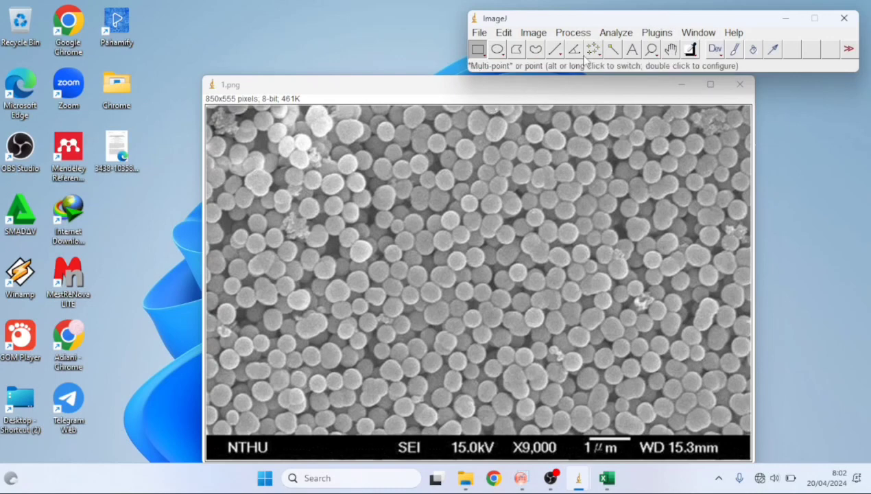
# Remove any existing scale from the micrograph in Set Scale and apply the setting.
pyautogui.click(616, 32)
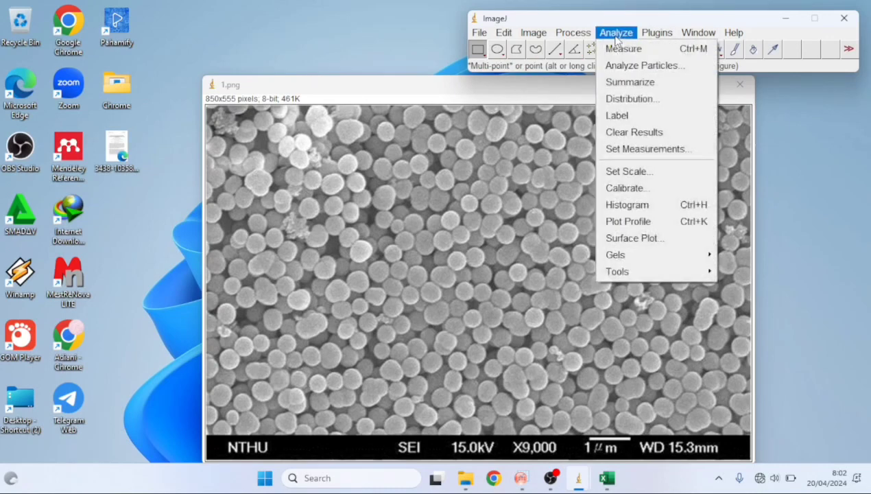
pyautogui.click(612, 172)
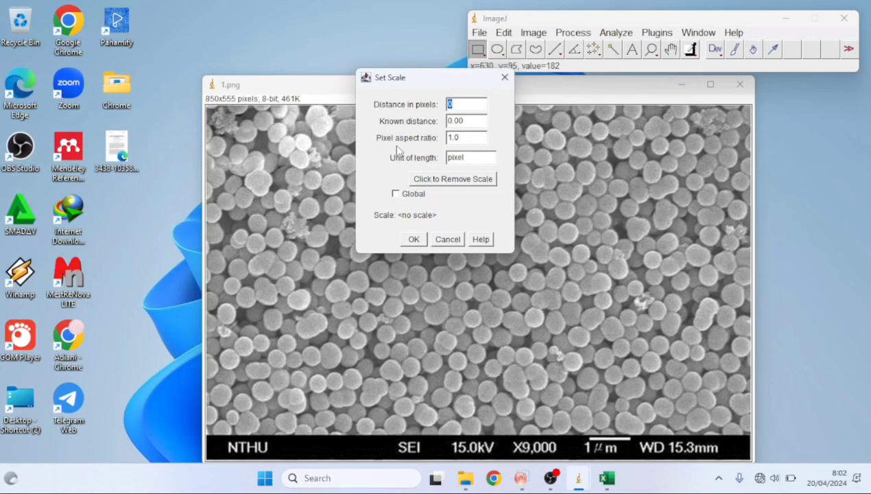
pyautogui.click(448, 183)
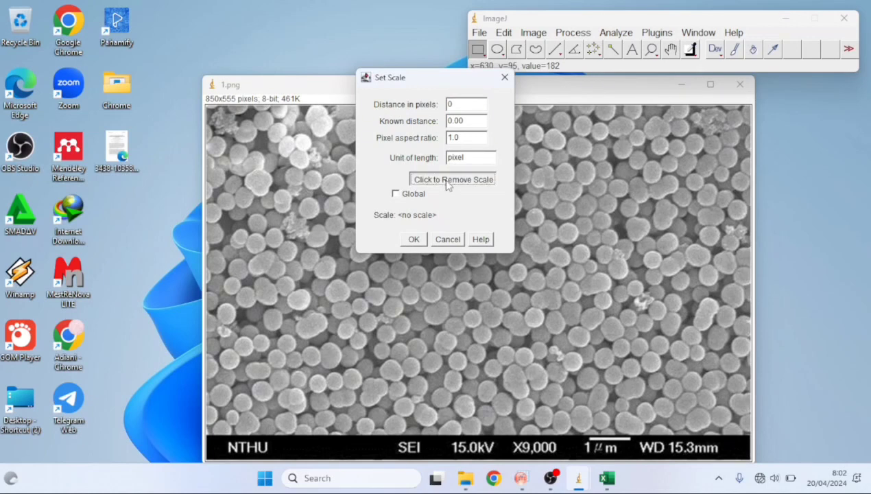
pyautogui.click(412, 239)
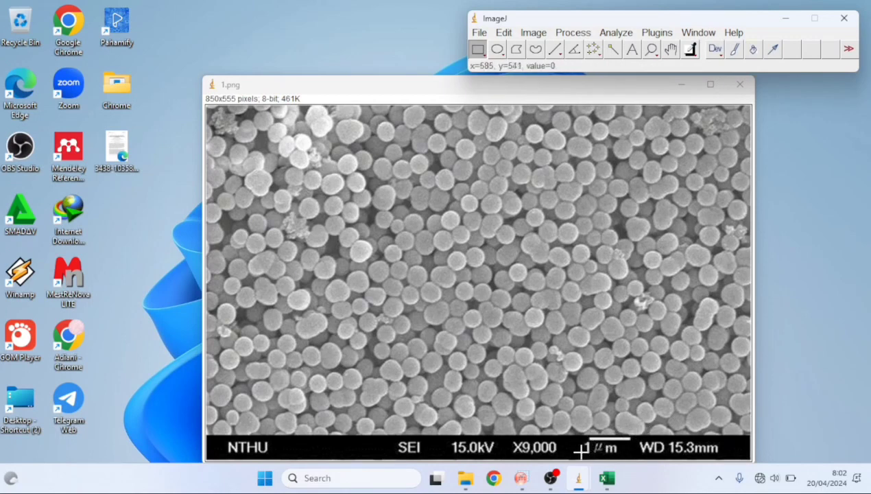
pyautogui.moveTo(607, 478)
pyautogui.moveTo(623, 434)
pyautogui.moveTo(578, 488)
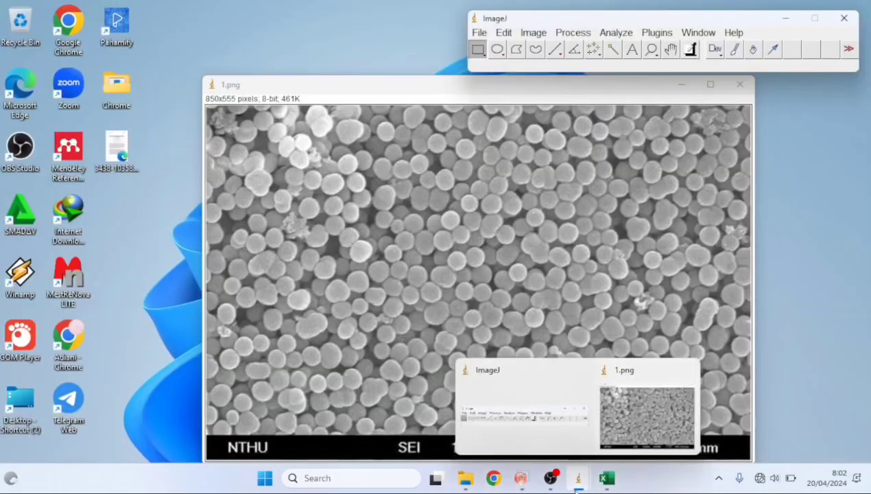
pyautogui.click(647, 416)
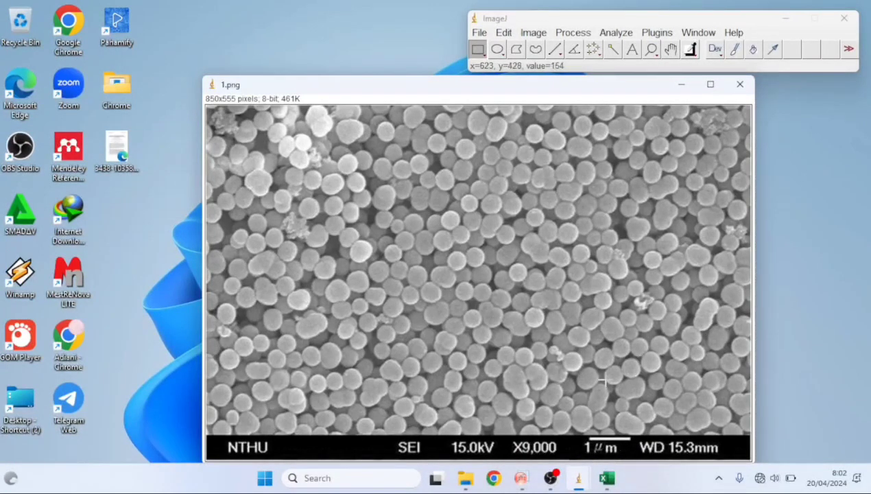
pyautogui.moveTo(605, 488)
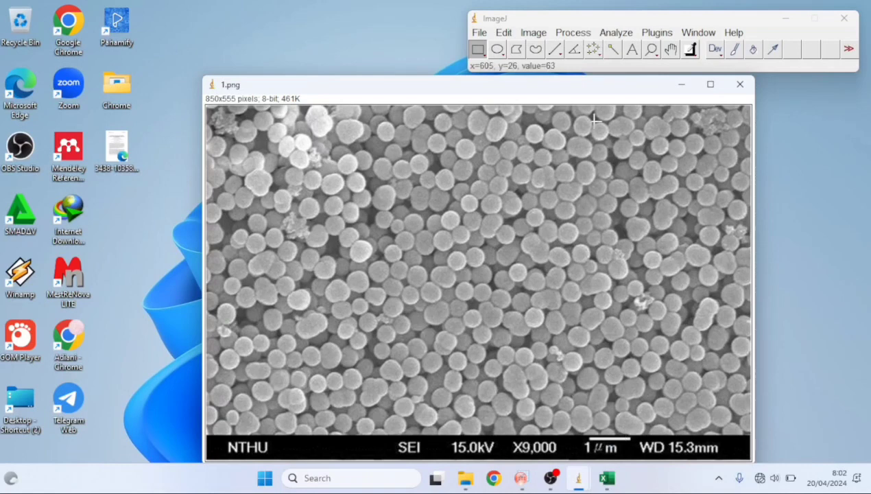
# Draw a straight line about 63 pixels long along the full length of the 1 μm scale bar.
pyautogui.click(651, 49)
pyautogui.click(602, 229)
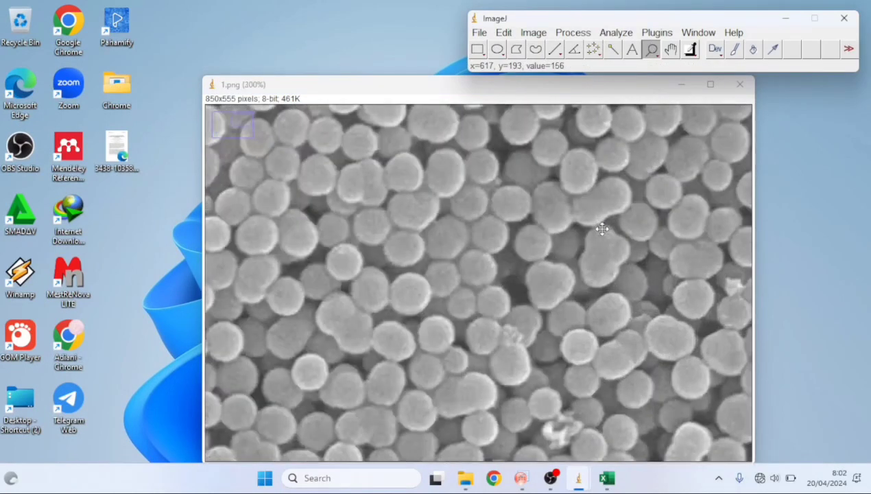
pyautogui.click(602, 229)
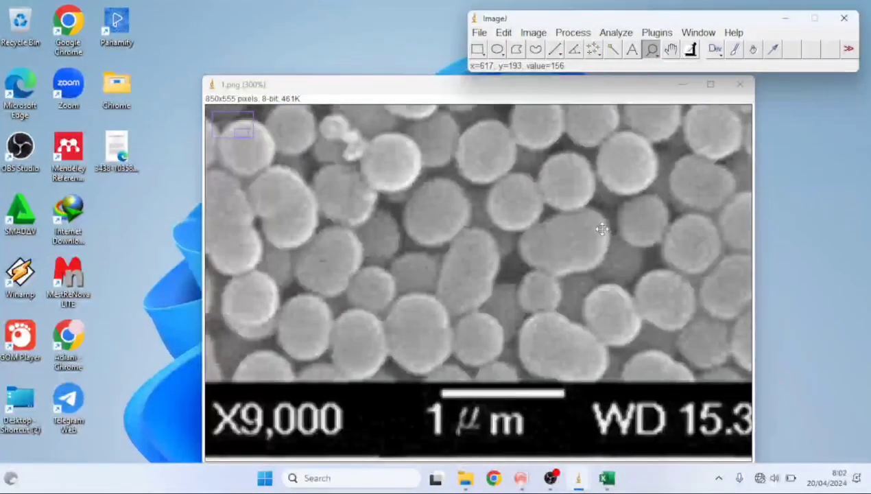
pyautogui.click(553, 53)
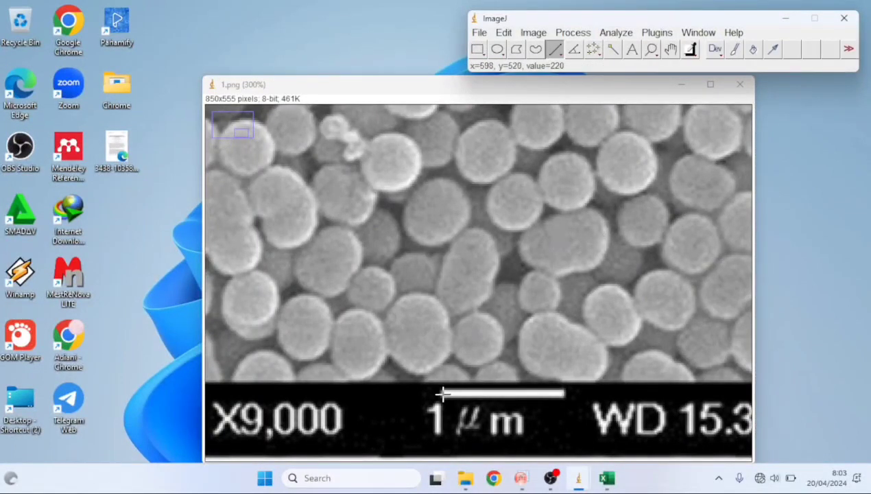
pyautogui.moveTo(443, 394); pyautogui.dragTo(566, 396)
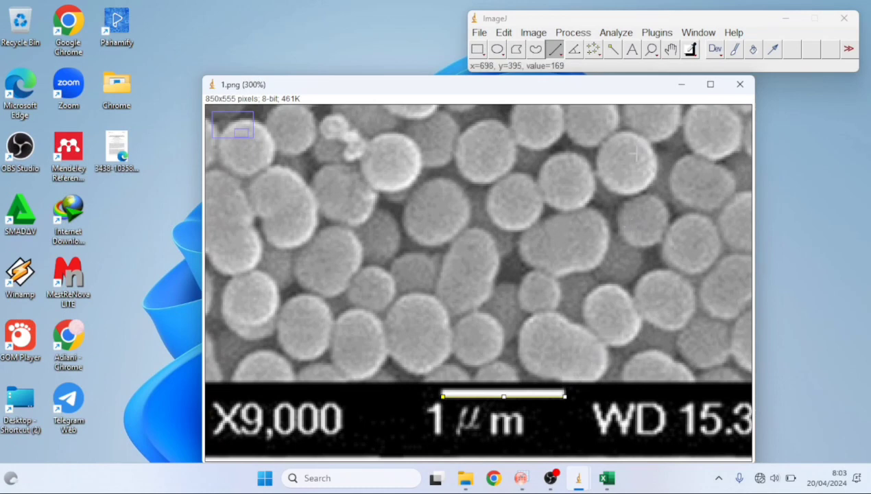
# Calibrate the image scale from the drawn line with a known distance of 1000 and nm as the unit of length.
pyautogui.click(616, 32)
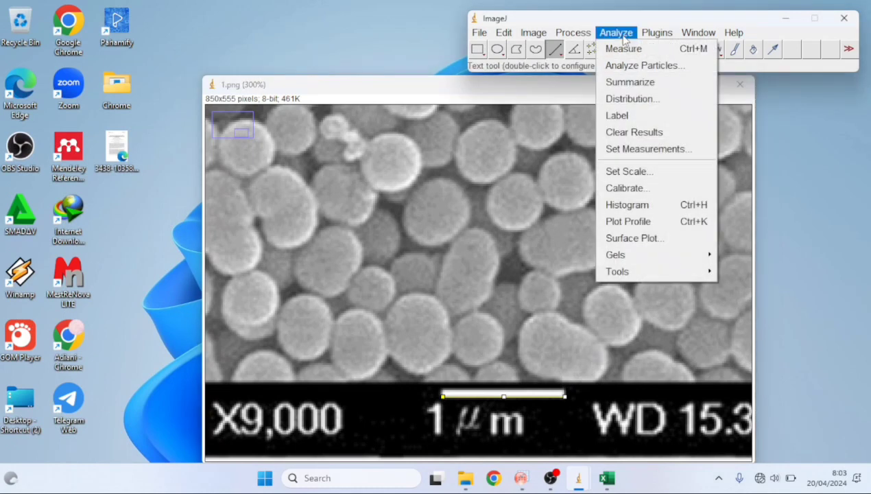
pyautogui.click(627, 171)
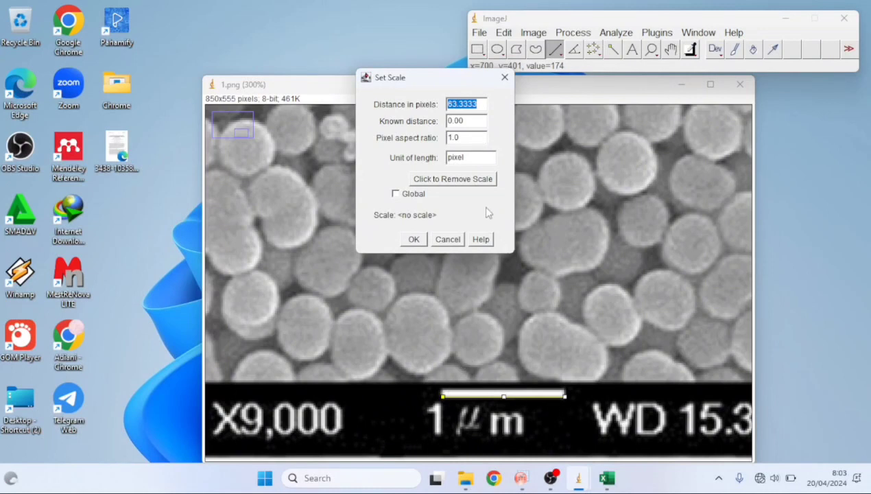
pyautogui.doubleClick(464, 122)
pyautogui.press('BackSpace')
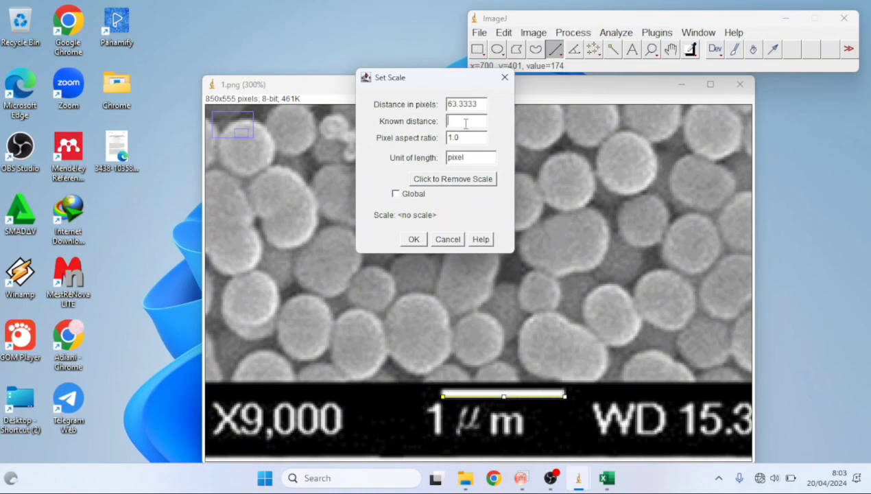
pyautogui.write('1000')
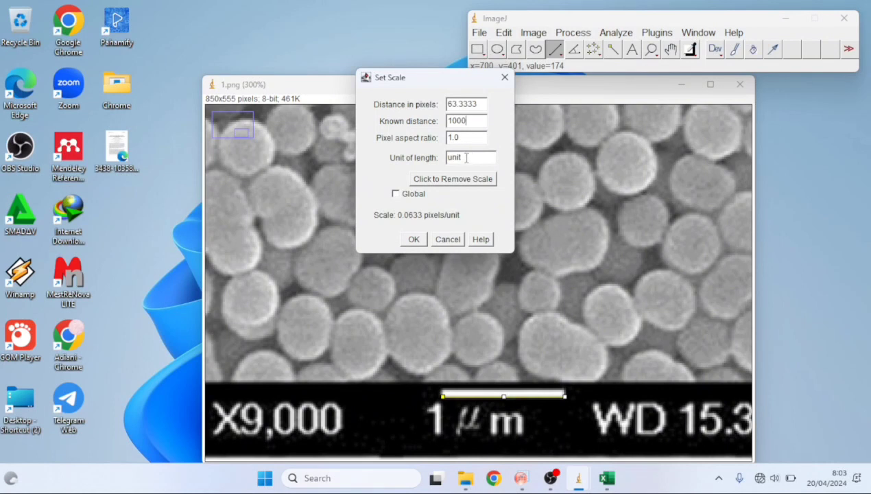
pyautogui.doubleClick(466, 158)
pyautogui.press('BackSpace')
pyautogui.write('nm')
pyautogui.click(414, 239)
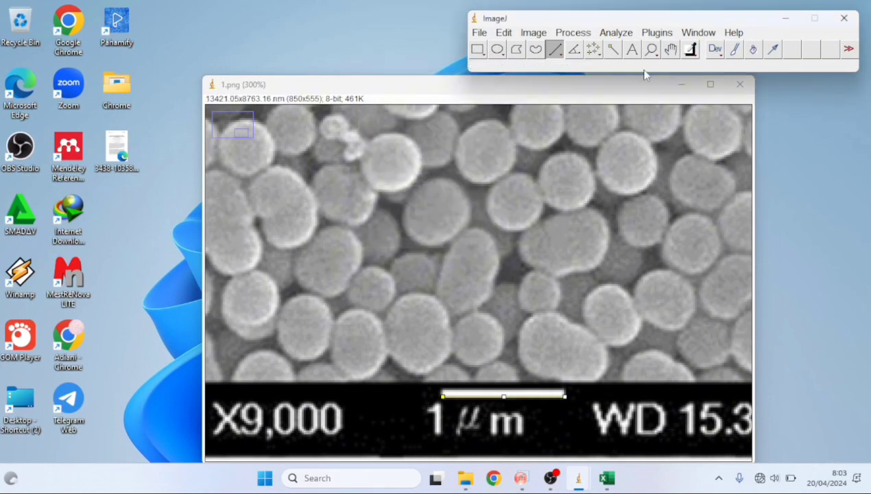
# Select a rectangular region of particles in the lower-left part of the micrograph, just above the black caption strip.
pyautogui.click(651, 50)
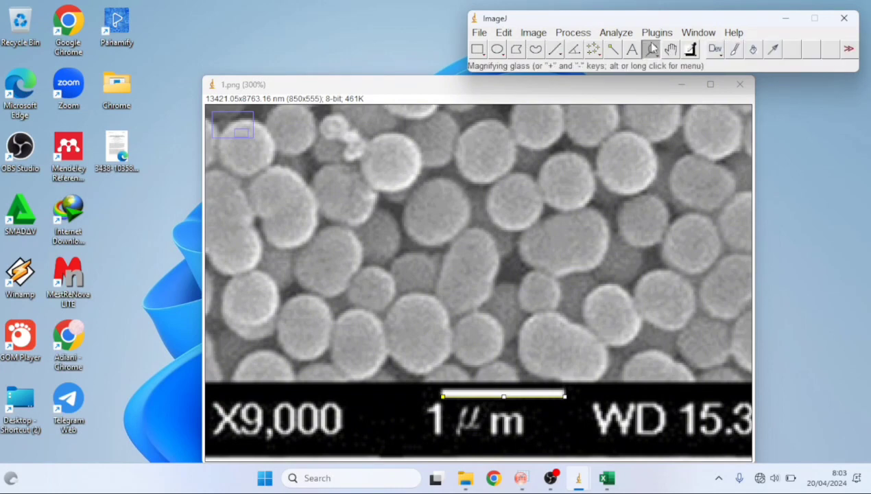
pyautogui.rightClick(574, 209)
pyautogui.rightClick(574, 210)
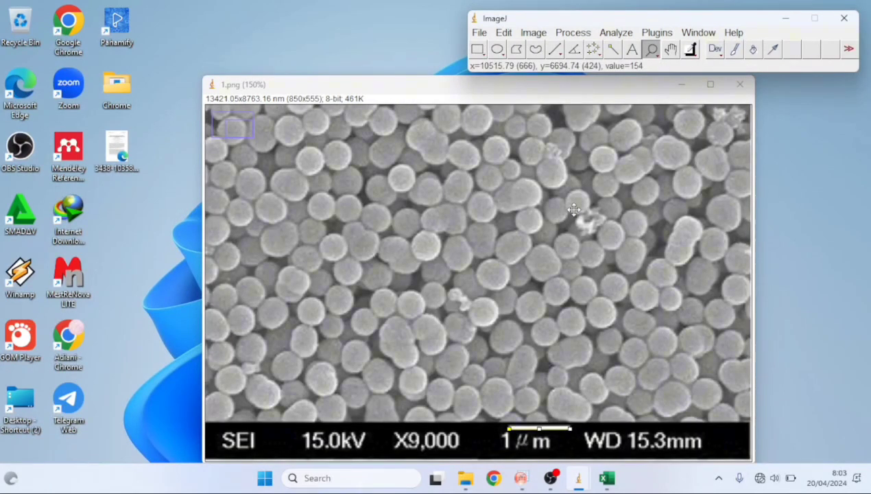
pyautogui.rightClick(574, 209)
pyautogui.rightClick(574, 209)
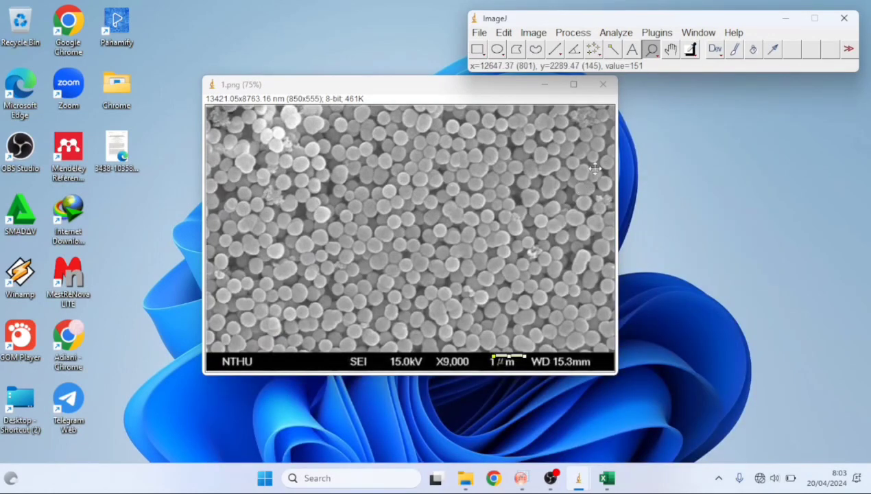
pyautogui.click(574, 84)
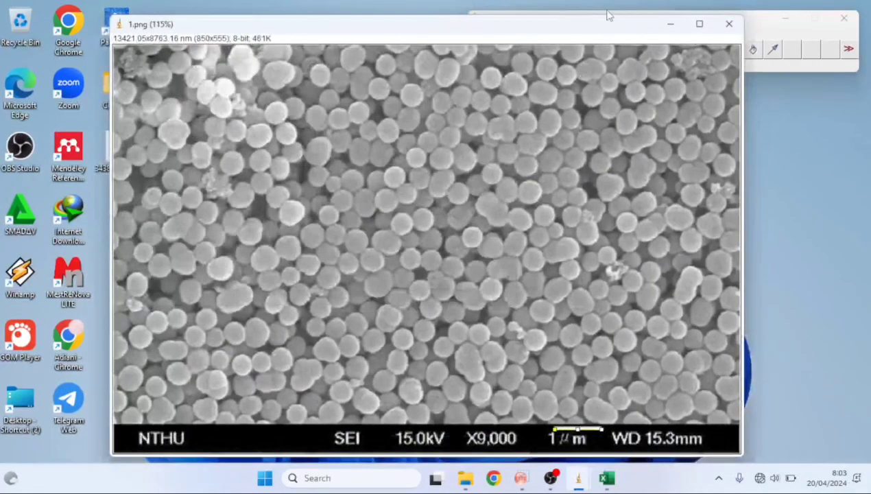
pyautogui.moveTo(607, 23)
pyautogui.mouseDown()
pyautogui.moveTo(607, 68)
pyautogui.moveTo(620, 72)
pyautogui.moveTo(622, 22)
pyautogui.mouseUp()
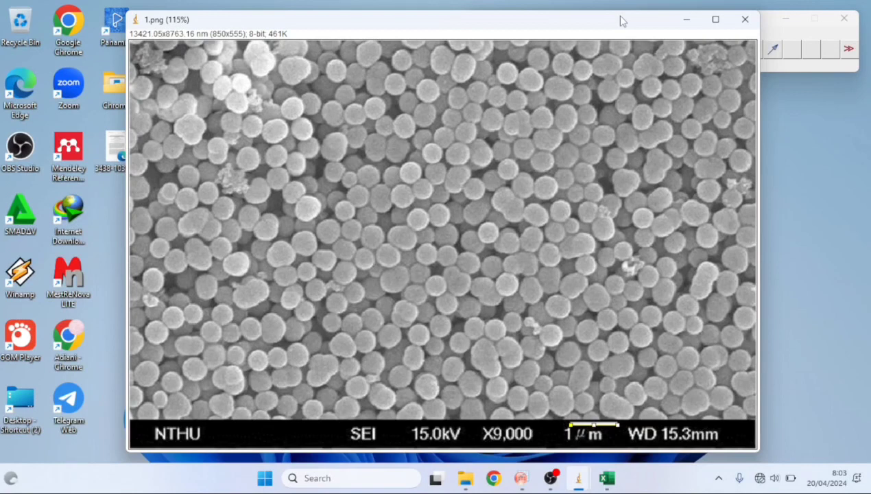
pyautogui.moveTo(621, 21); pyautogui.dragTo(641, 81)
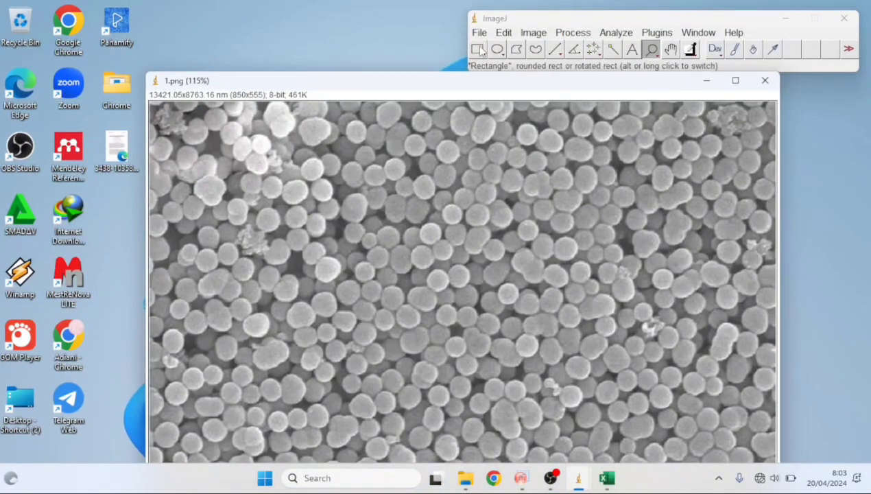
pyautogui.click(478, 49)
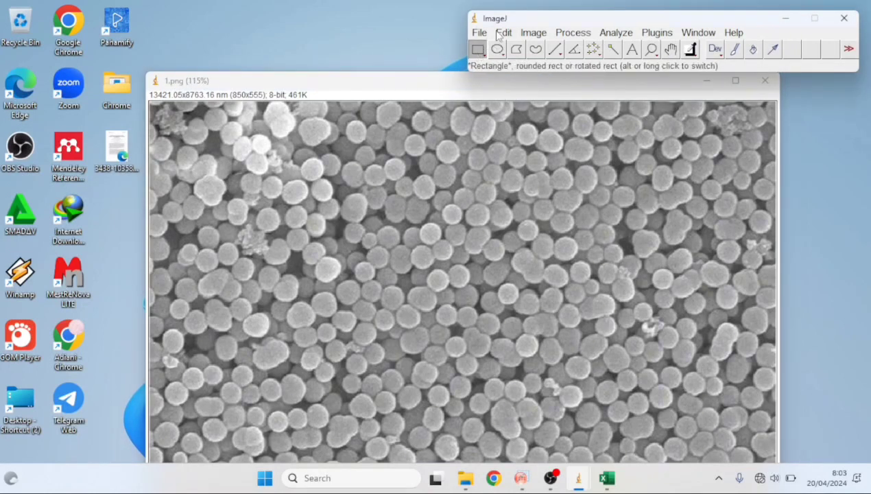
pyautogui.moveTo(447, 85); pyautogui.dragTo(453, 39)
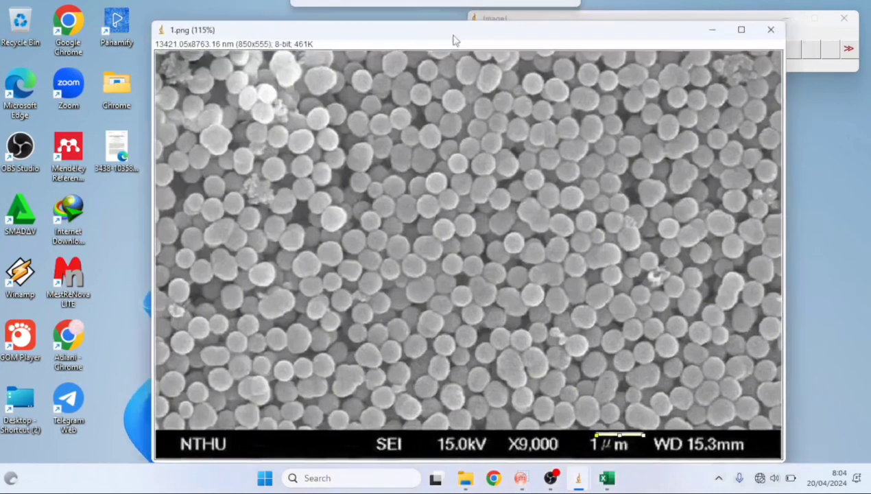
pyautogui.moveTo(158, 263); pyautogui.dragTo(359, 429)
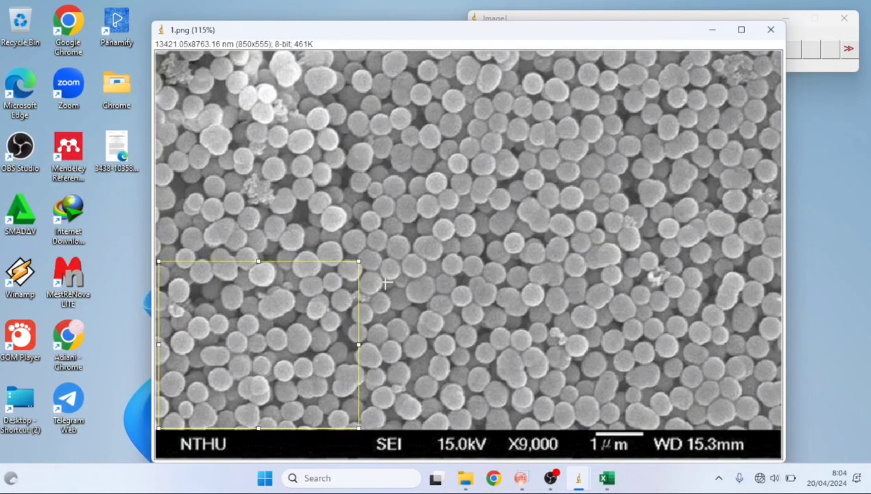
# Adjust the micrograph's brightness and contrast by raising the minimum display value to 88 and lowering the maximum to about 252.
pyautogui.moveTo(501, 33); pyautogui.dragTo(504, 75)
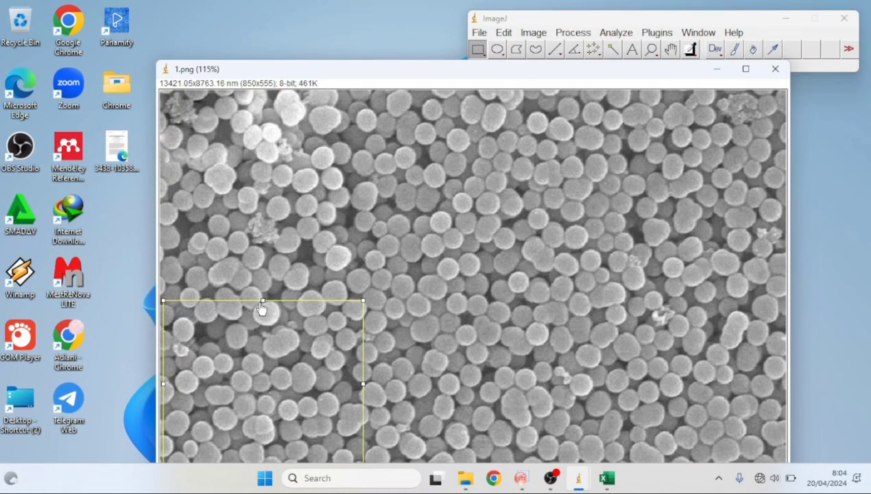
pyautogui.moveTo(528, 79); pyautogui.dragTo(526, 94)
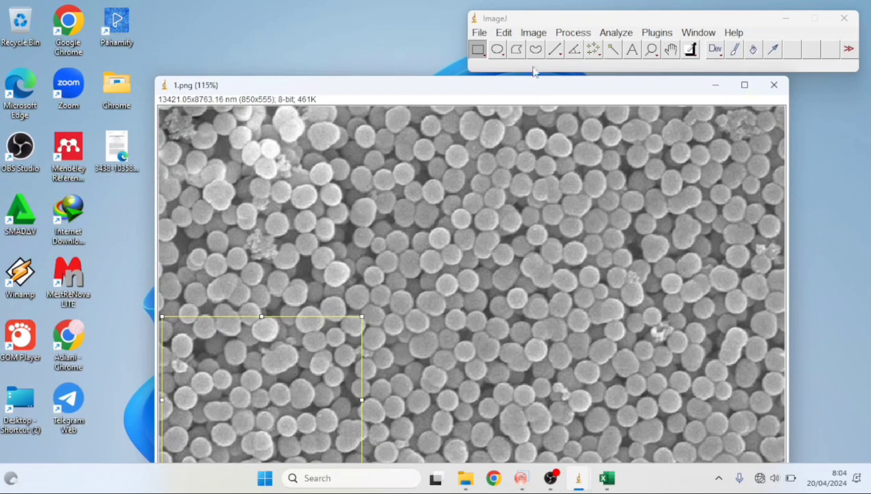
pyautogui.click(534, 35)
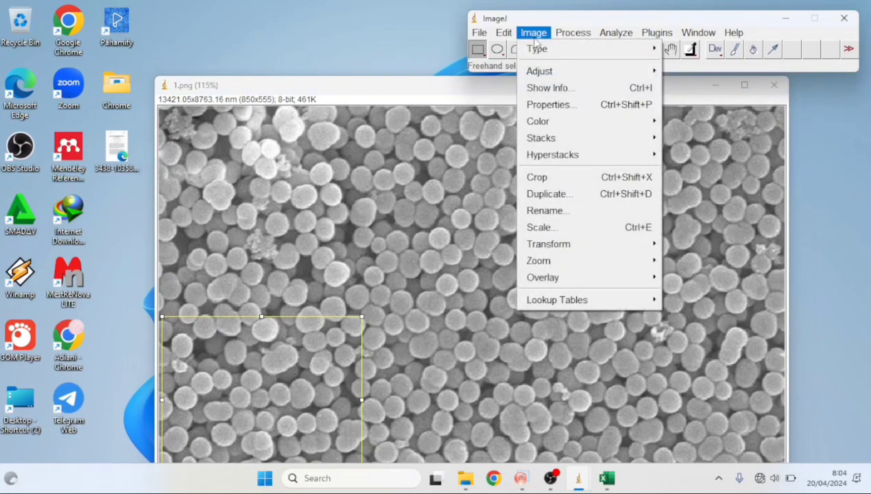
pyautogui.moveTo(543, 77)
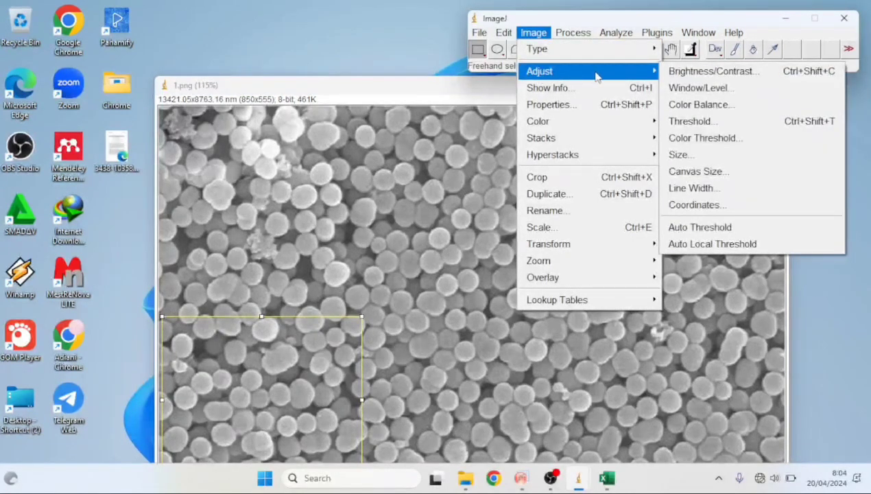
pyautogui.click(710, 72)
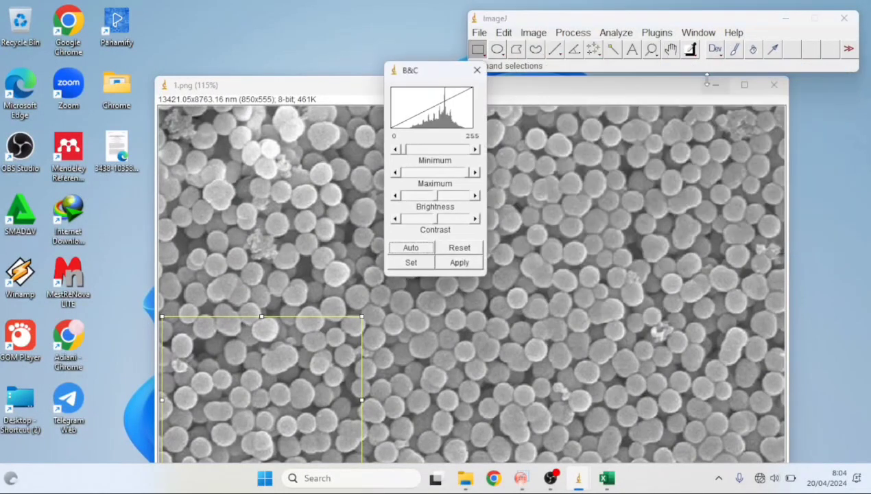
pyautogui.moveTo(405, 152); pyautogui.dragTo(426, 161)
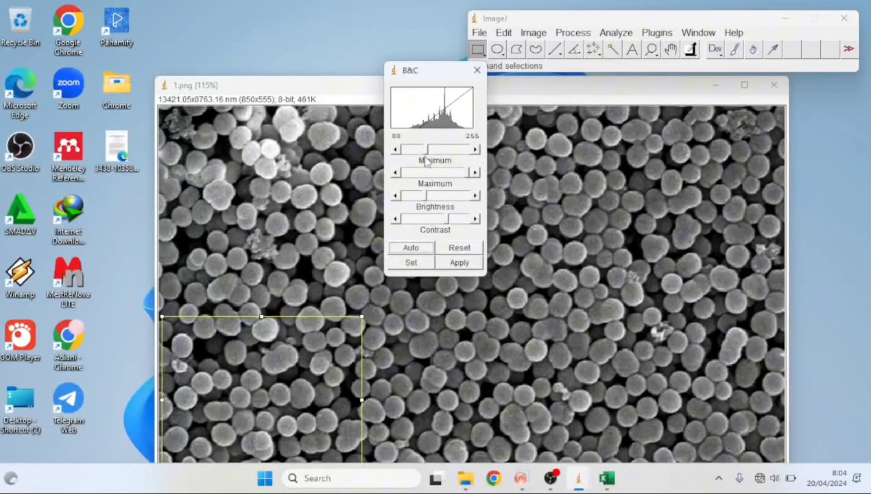
pyautogui.click(470, 176)
pyautogui.moveTo(470, 176)
pyautogui.mouseDown()
pyautogui.moveTo(459, 173)
pyautogui.moveTo(468, 175)
pyautogui.mouseUp()
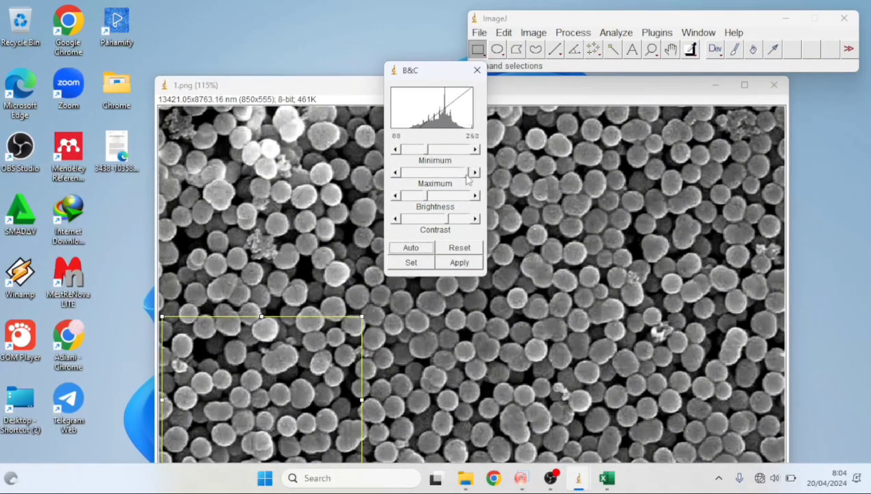
# Fine-tune the display range to a minimum of about 86 and a maximum of 255, keeping the particles bright against a dark background.
pyautogui.moveTo(426, 196); pyautogui.dragTo(429, 195)
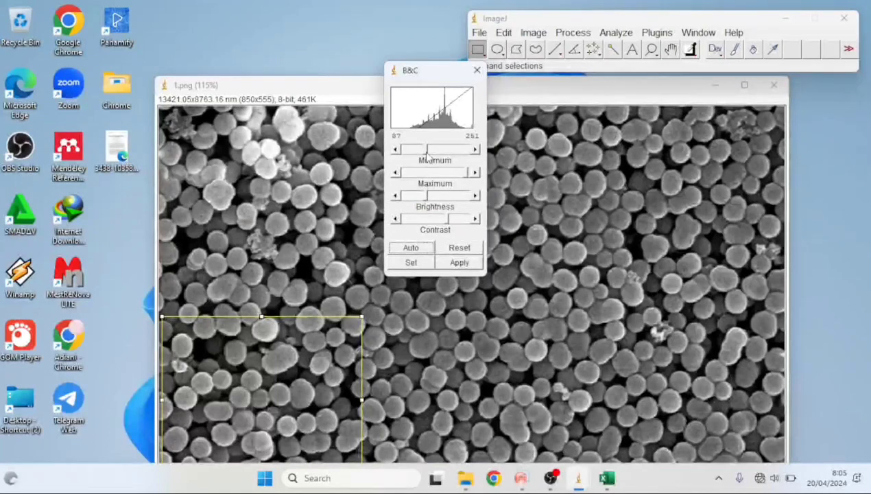
pyautogui.moveTo(426, 152); pyautogui.dragTo(431, 151)
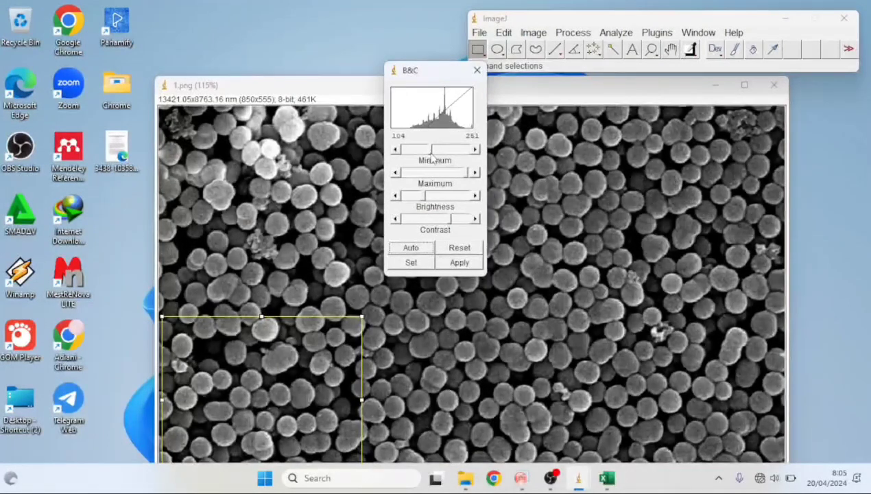
pyautogui.moveTo(450, 218); pyautogui.dragTo(445, 229)
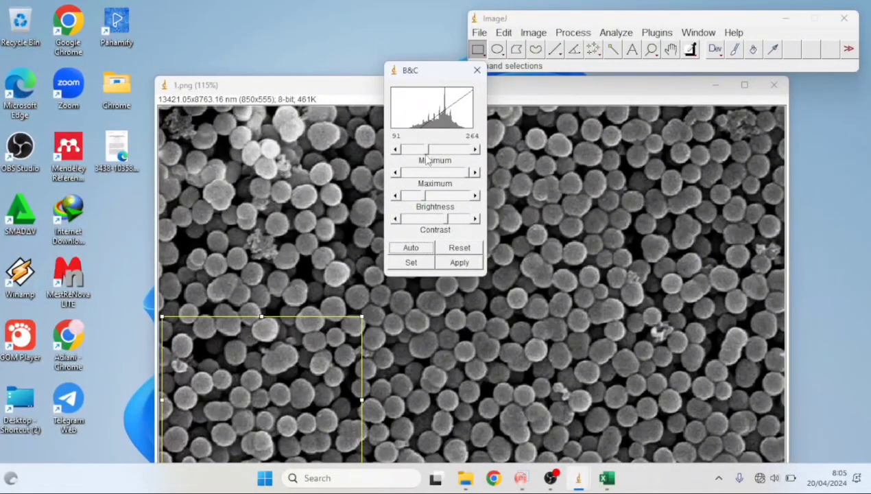
pyautogui.moveTo(426, 158); pyautogui.dragTo(426, 159)
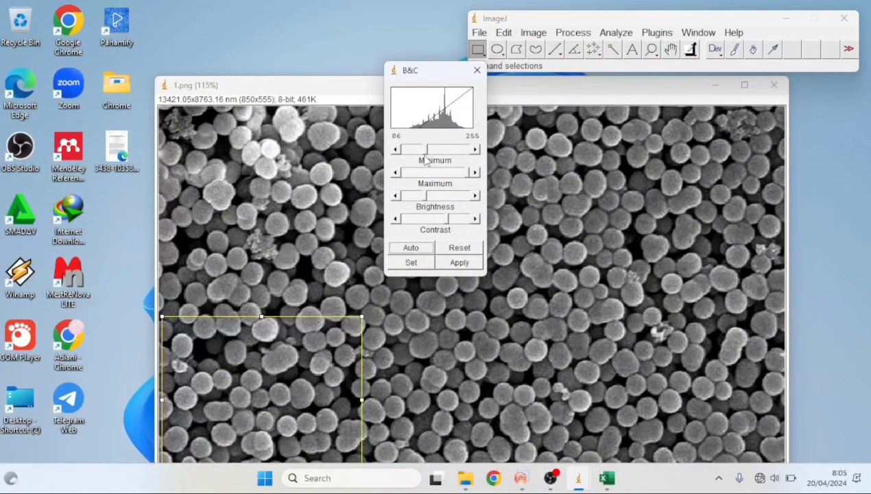
pyautogui.moveTo(426, 159); pyautogui.dragTo(428, 159)
pyautogui.click(477, 70)
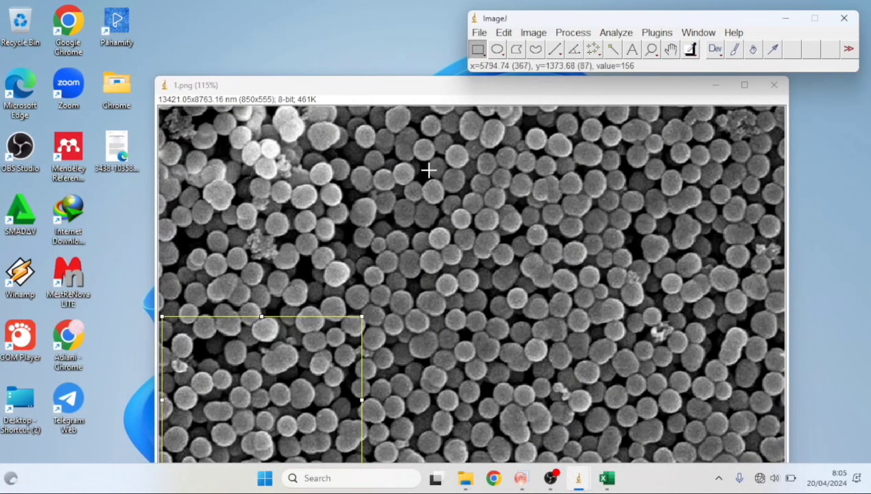
# Duplicate the selected lower-left region of the micrograph as a separate image and set the copy aside above the original.
pyautogui.moveTo(448, 87); pyautogui.dragTo(441, 31)
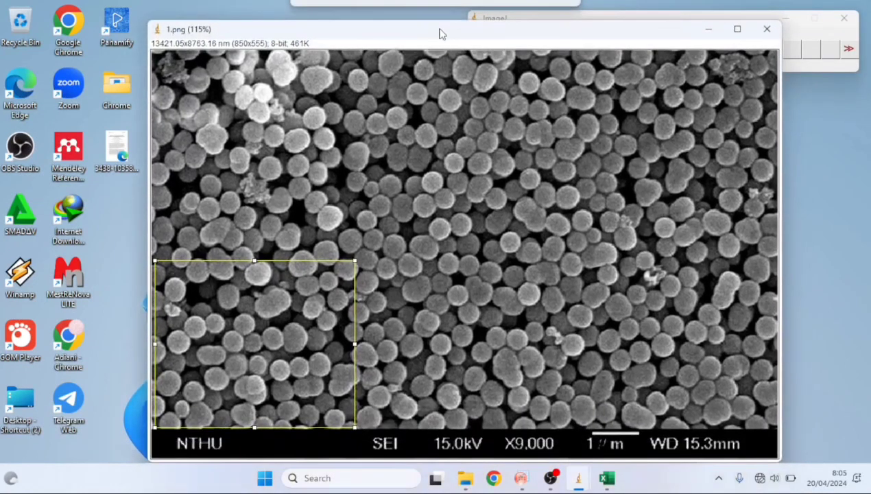
pyautogui.moveTo(278, 326); pyautogui.dragTo(277, 324)
pyautogui.moveTo(454, 37); pyautogui.dragTo(454, 81)
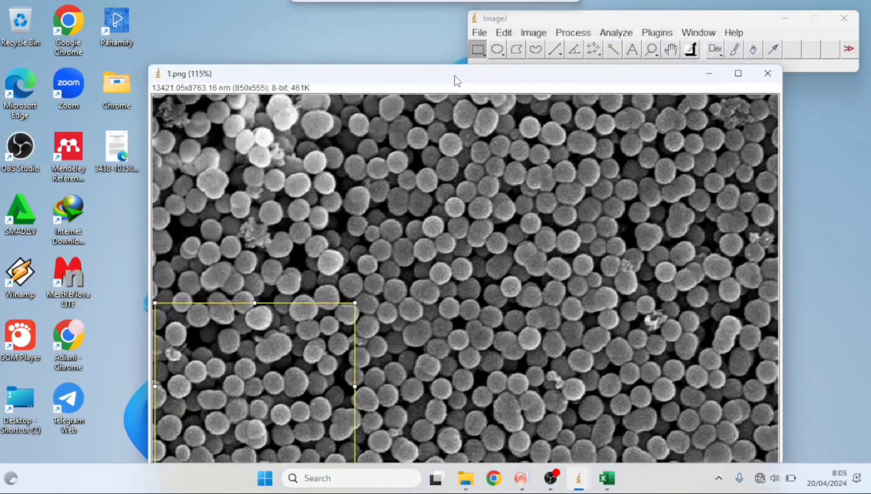
pyautogui.click(535, 34)
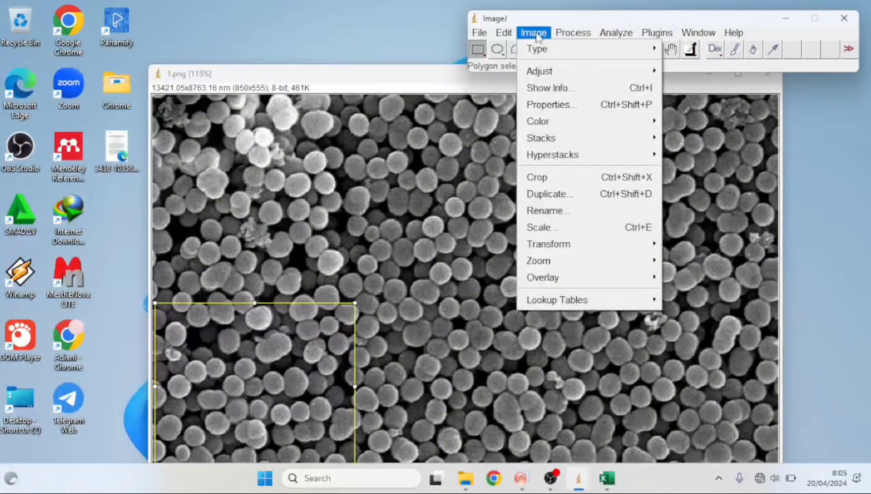
pyautogui.click(566, 200)
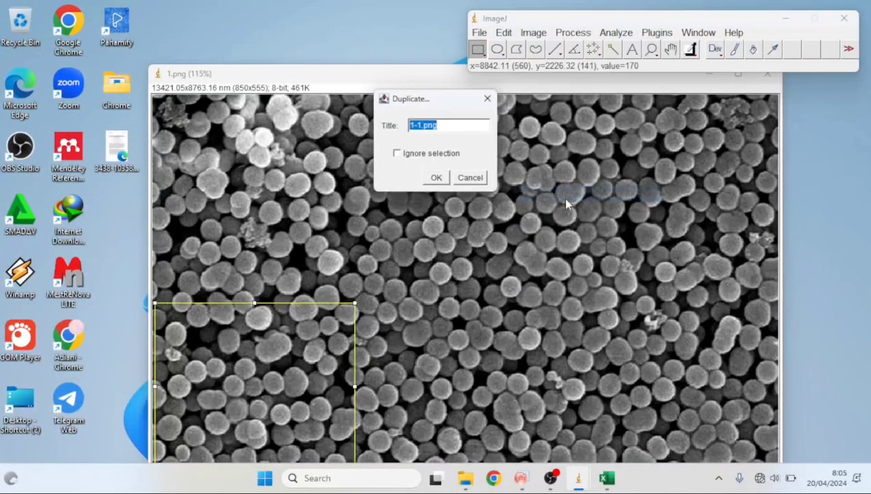
pyautogui.click(436, 178)
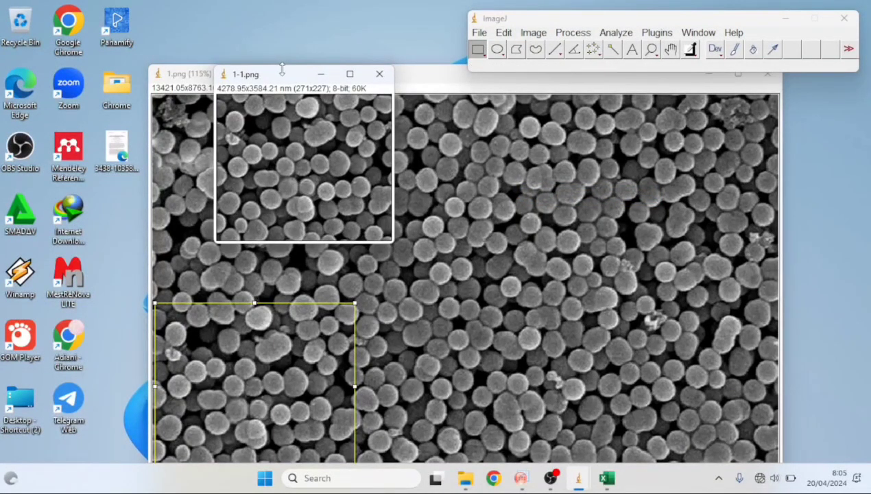
pyautogui.moveTo(285, 76); pyautogui.dragTo(271, 24)
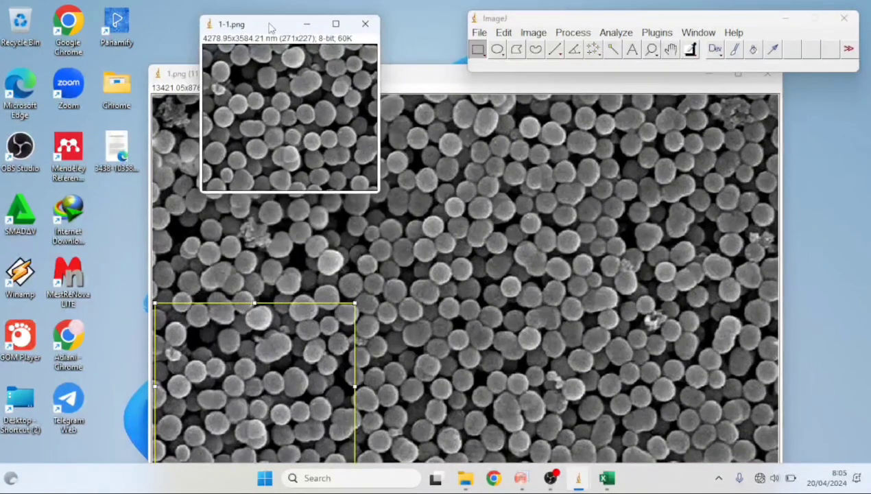
# Move the selection to the lower-middle particles just above the caption strip, duplicate that region as a separate image and set it aside.
pyautogui.click(290, 361)
pyautogui.moveTo(290, 361); pyautogui.dragTo(501, 347)
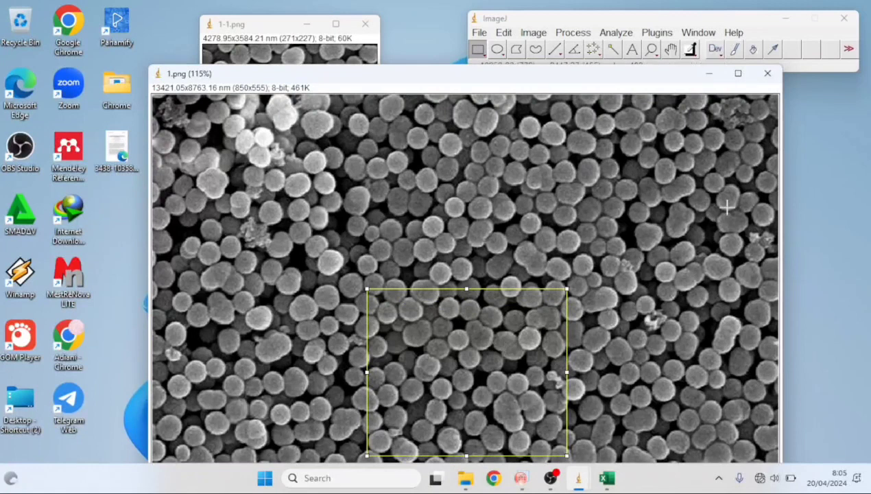
pyautogui.moveTo(628, 81); pyautogui.dragTo(615, 54)
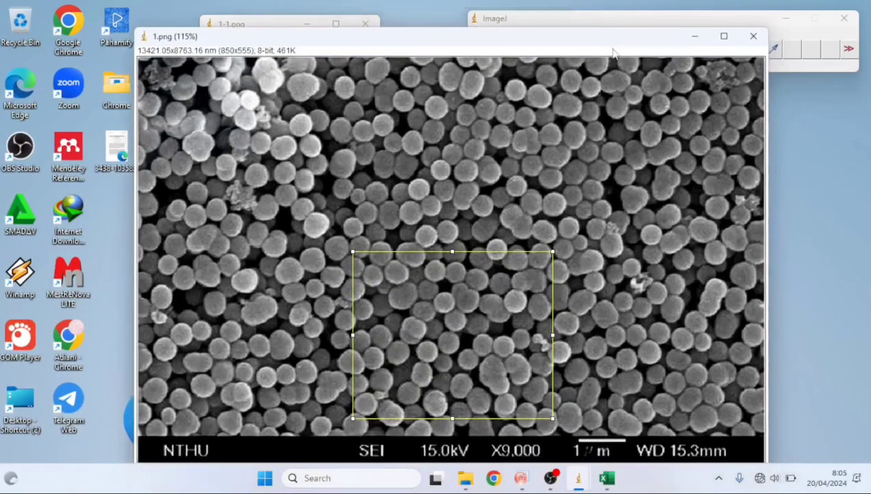
pyautogui.moveTo(444, 310); pyautogui.dragTo(455, 332)
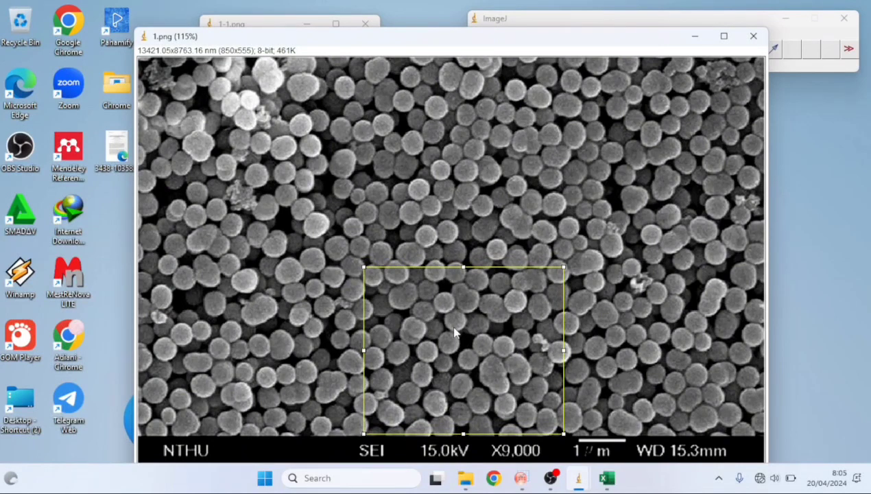
pyautogui.moveTo(502, 35); pyautogui.dragTo(507, 53)
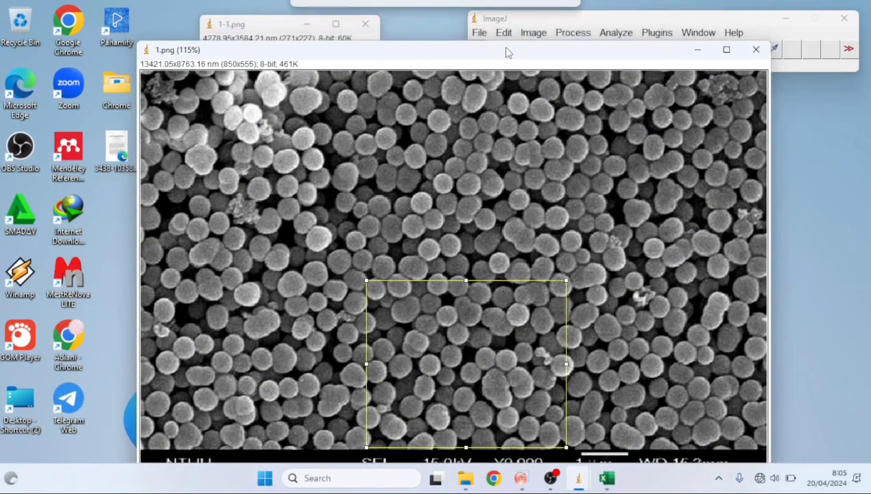
pyautogui.click(534, 35)
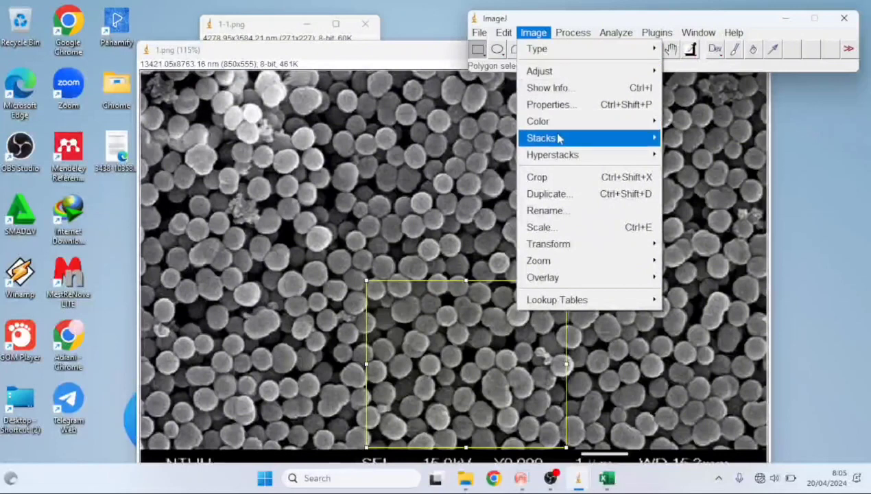
pyautogui.click(548, 195)
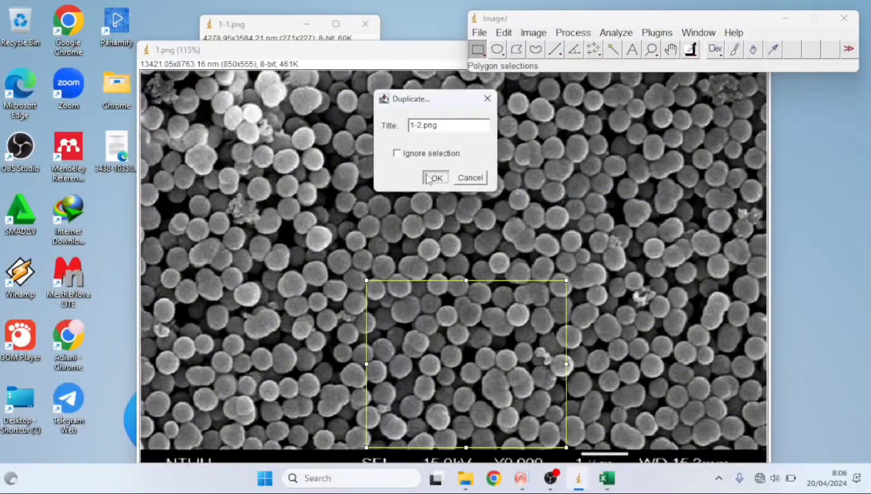
pyautogui.click(432, 176)
pyautogui.moveTo(273, 83); pyautogui.dragTo(192, 64)
# Move the selection to the lower-right particles, narrow it to about 250 pixels wide and duplicate that region as a separate image.
pyautogui.click(429, 309)
pyautogui.moveTo(428, 308); pyautogui.dragTo(657, 307)
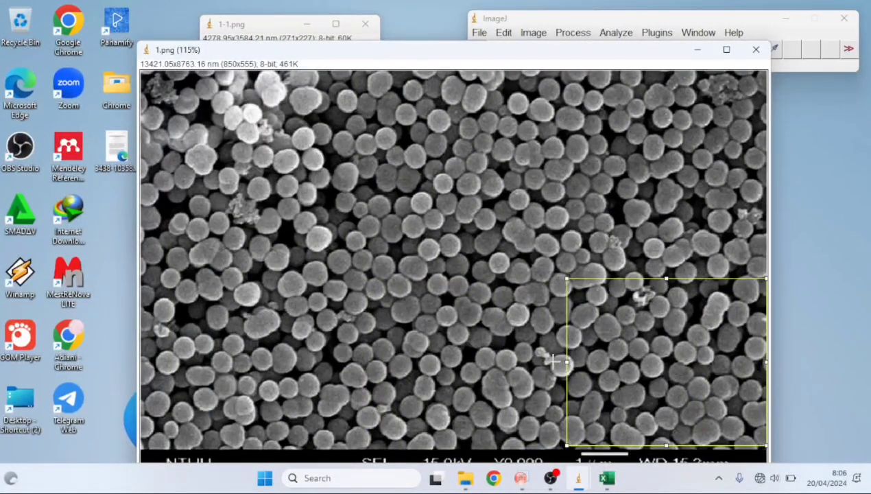
pyautogui.moveTo(567, 369); pyautogui.dragTo(584, 368)
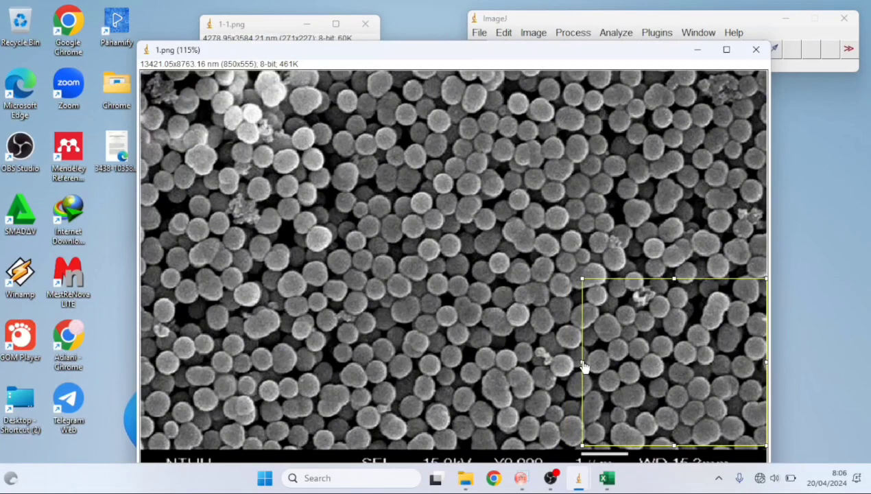
pyautogui.click(533, 34)
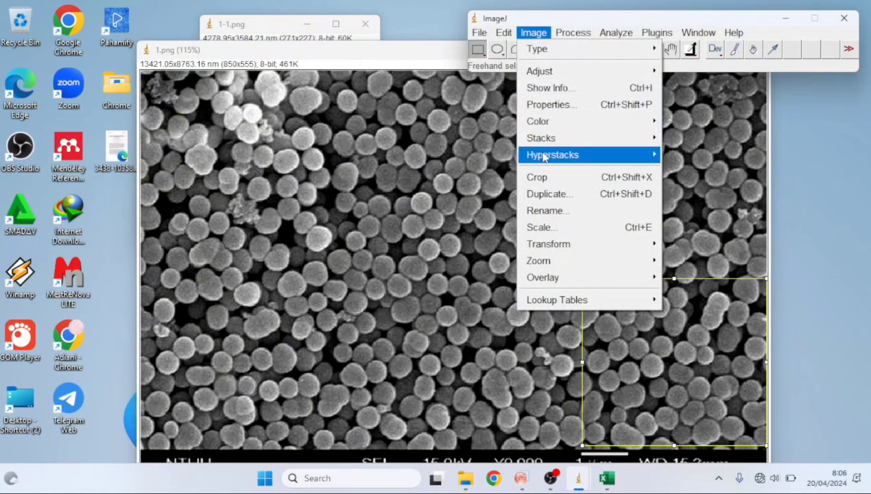
pyautogui.click(542, 195)
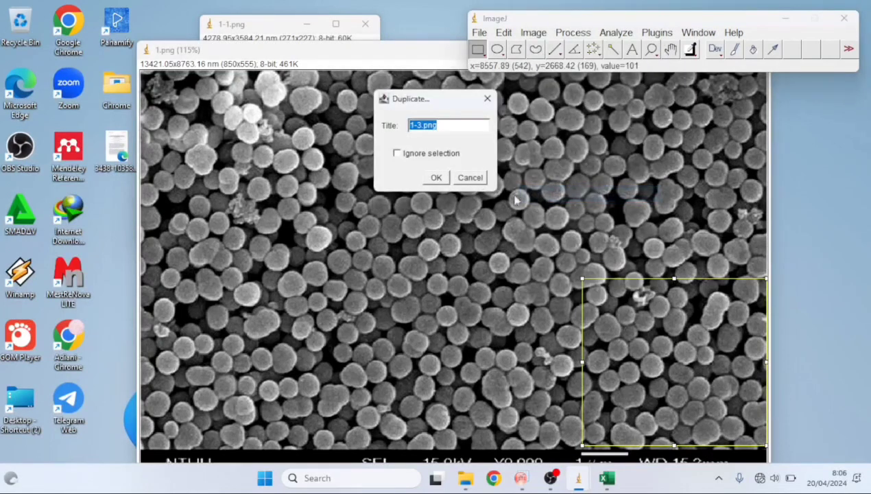
pyautogui.click(437, 178)
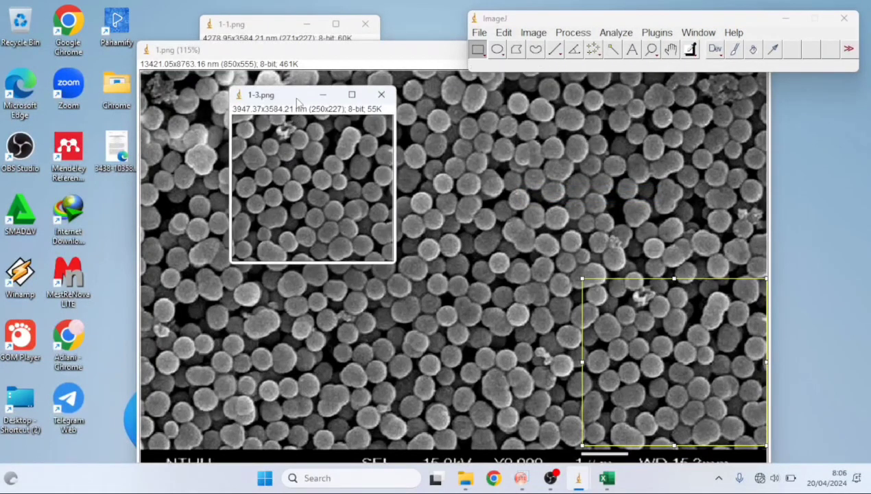
pyautogui.moveTo(294, 96); pyautogui.dragTo(236, 110)
# Move the selection to the upper-right part of the micrograph, duplicate that region as a separate image and set it aside.
pyautogui.moveTo(647, 319); pyautogui.dragTo(646, 134)
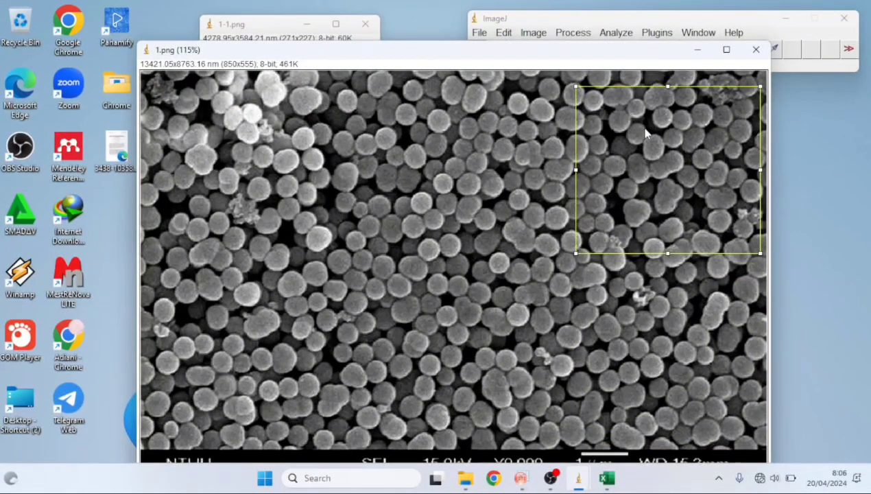
pyautogui.click(534, 33)
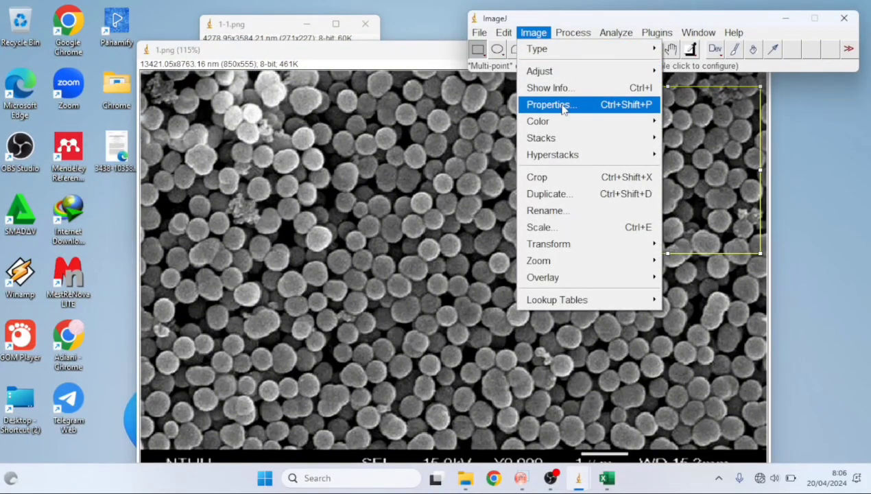
pyautogui.click(577, 195)
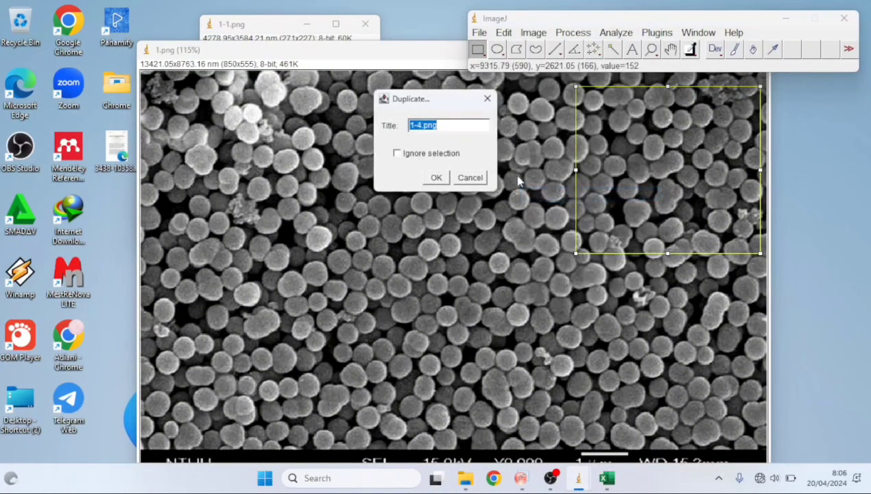
pyautogui.click(437, 178)
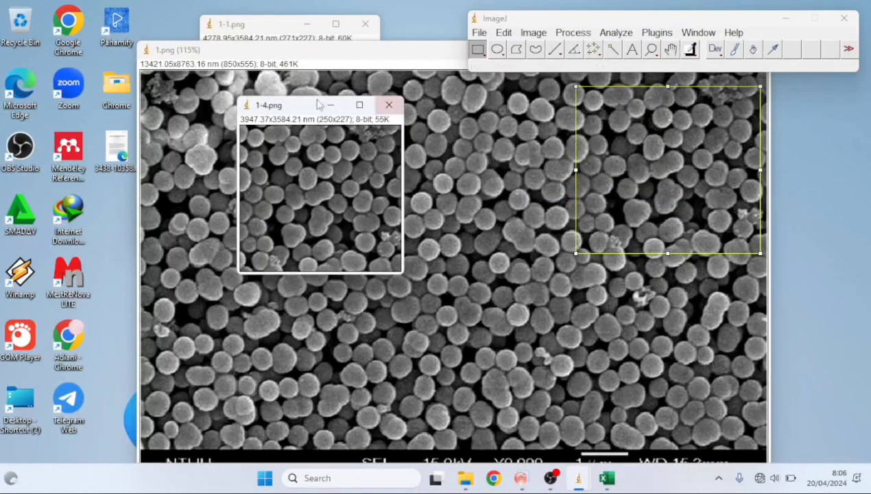
pyautogui.moveTo(294, 106); pyautogui.dragTo(180, 235)
# Move the selection to the upper-middle part of the micrograph, duplicate that region as a separate image and set the copy aside.
pyautogui.moveTo(629, 156); pyautogui.dragTo(437, 146)
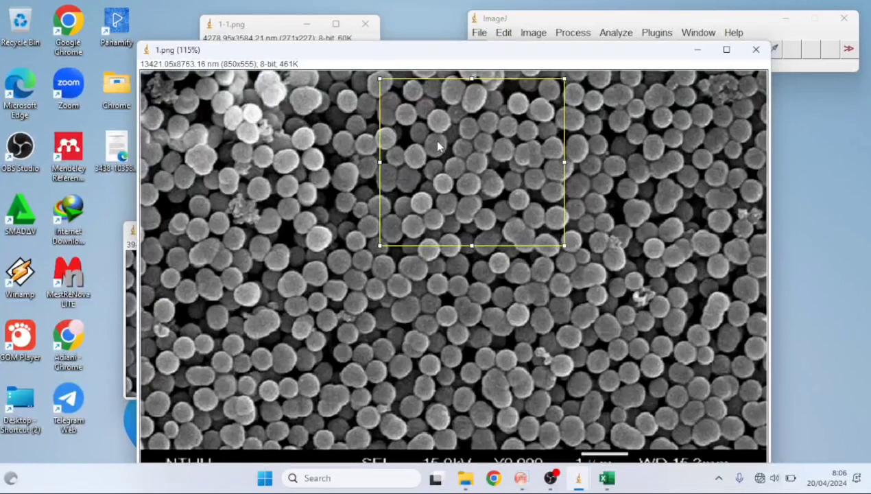
pyautogui.click(533, 32)
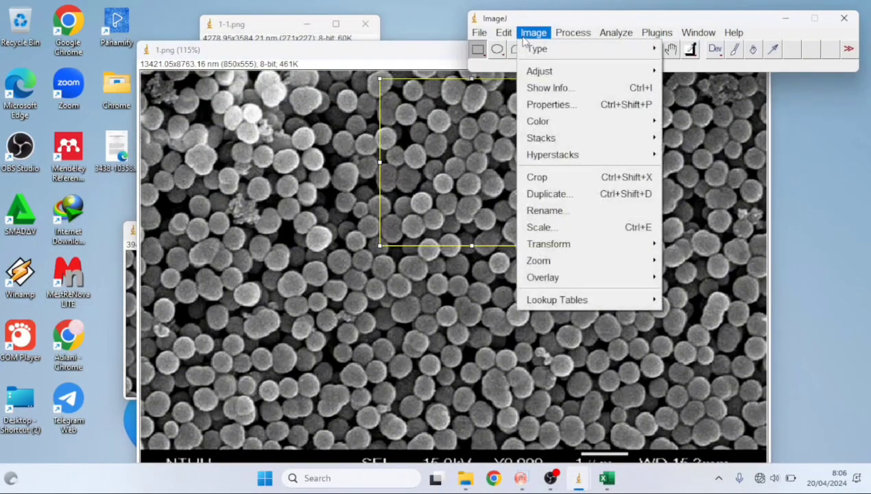
pyautogui.click(583, 204)
pyautogui.click(437, 177)
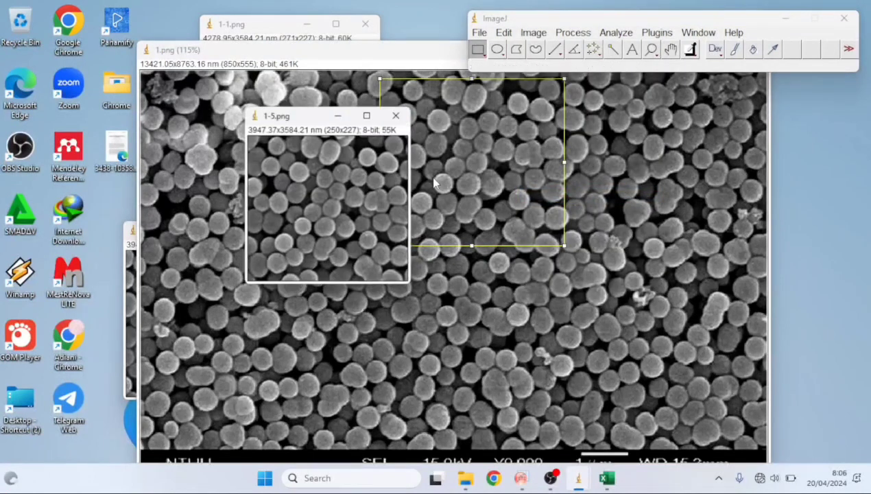
pyautogui.moveTo(301, 116); pyautogui.dragTo(240, 71)
# Spread out the duplicated images so they overlap less and minimize the original micrograph 1.png.
pyautogui.click(374, 57)
pyautogui.moveTo(375, 60); pyautogui.dragTo(641, 102)
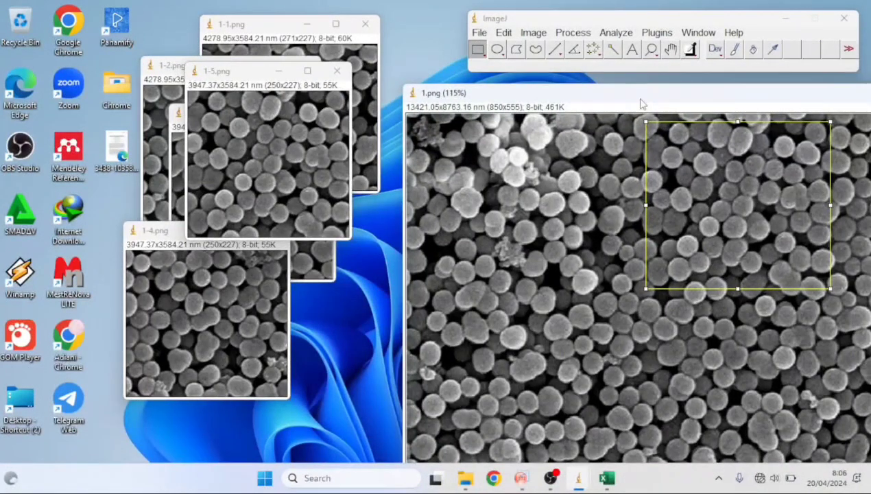
pyautogui.moveTo(254, 75); pyautogui.dragTo(373, 114)
pyautogui.click(231, 127)
pyautogui.moveTo(231, 127); pyautogui.dragTo(262, 134)
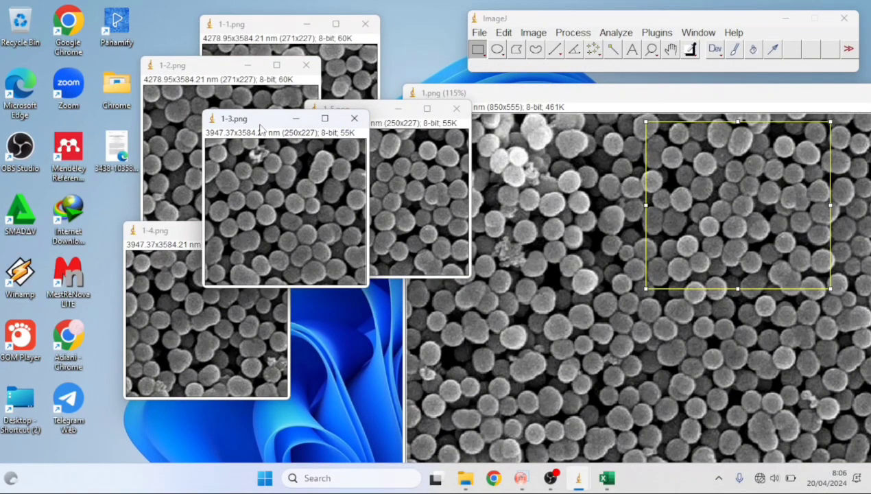
pyautogui.moveTo(285, 130); pyautogui.dragTo(283, 165)
pyautogui.doubleClick(648, 92)
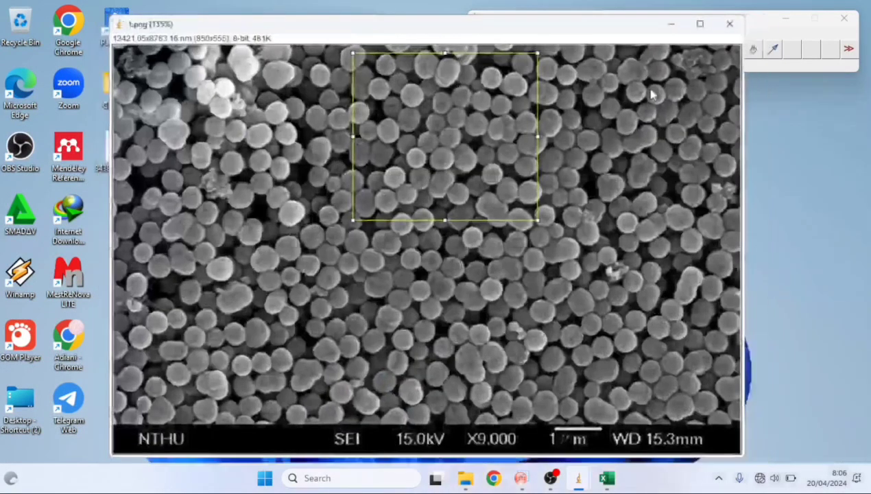
pyautogui.click(671, 24)
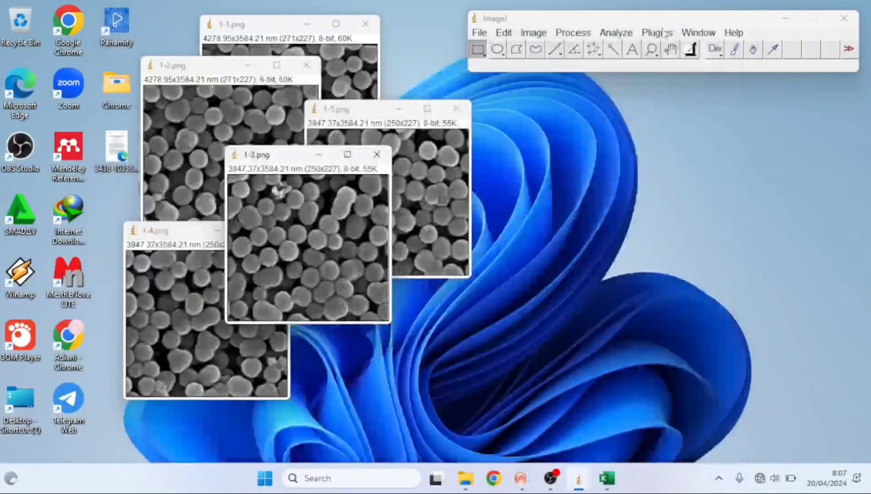
# Enlarge image 1-3.png to 290% and arrange it side by side with the main ImageJ window without overlap.
pyautogui.moveTo(281, 163); pyautogui.dragTo(326, 156)
pyautogui.click(395, 147)
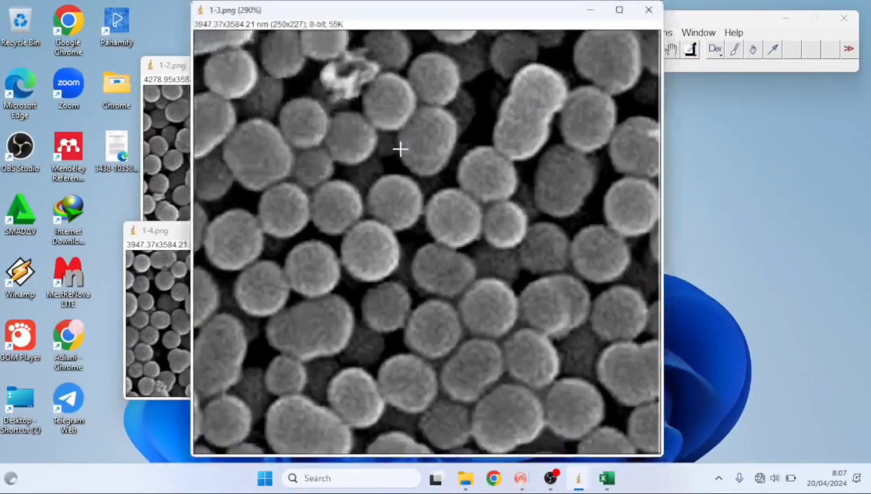
pyautogui.moveTo(441, 15); pyautogui.dragTo(297, 1)
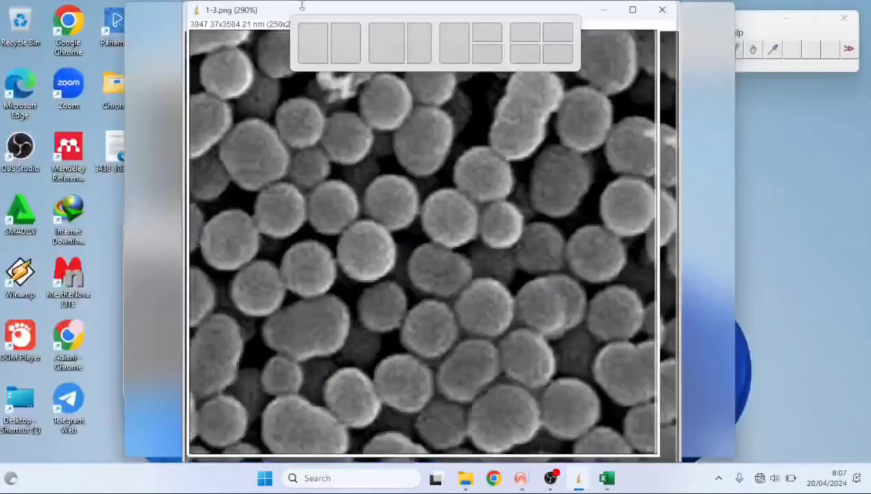
pyautogui.moveTo(442, 17); pyautogui.dragTo(291, 16)
pyautogui.moveTo(580, 18); pyautogui.dragTo(622, 16)
# Measure the horizontal diameter of the bright particle just left of the centre of 1-3.png and place the Results table clear of the image.
pyautogui.click(598, 48)
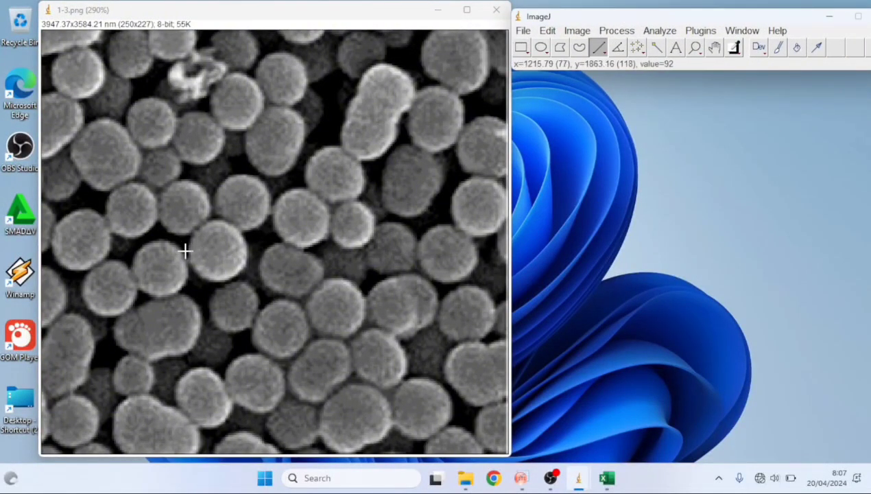
pyautogui.moveTo(188, 254); pyautogui.dragTo(248, 255)
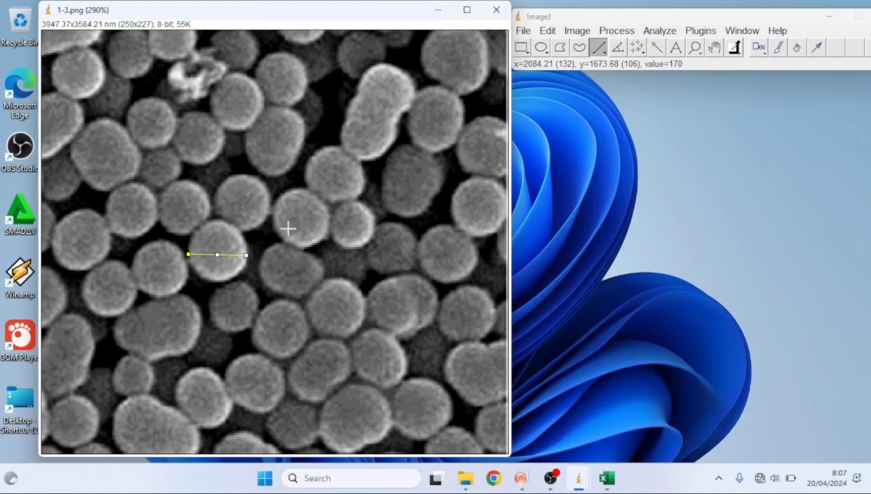
pyautogui.moveTo(249, 254); pyautogui.dragTo(250, 254)
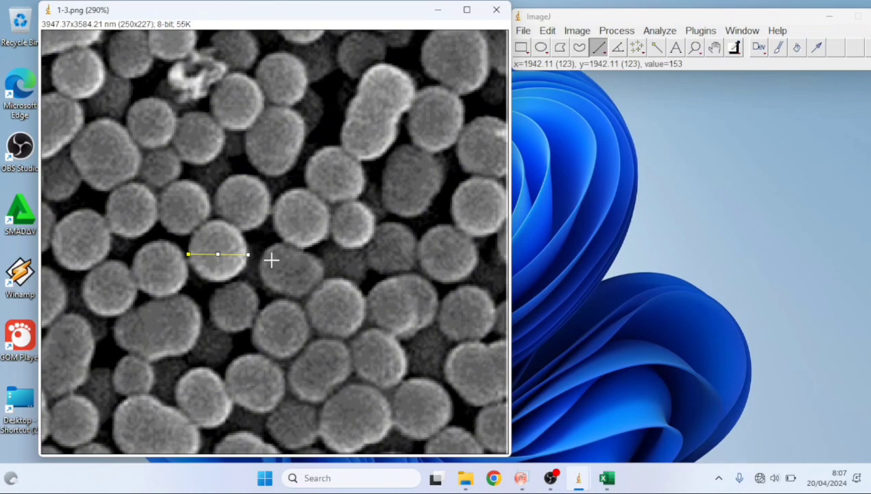
pyautogui.hotkey('ctrl', 'm')
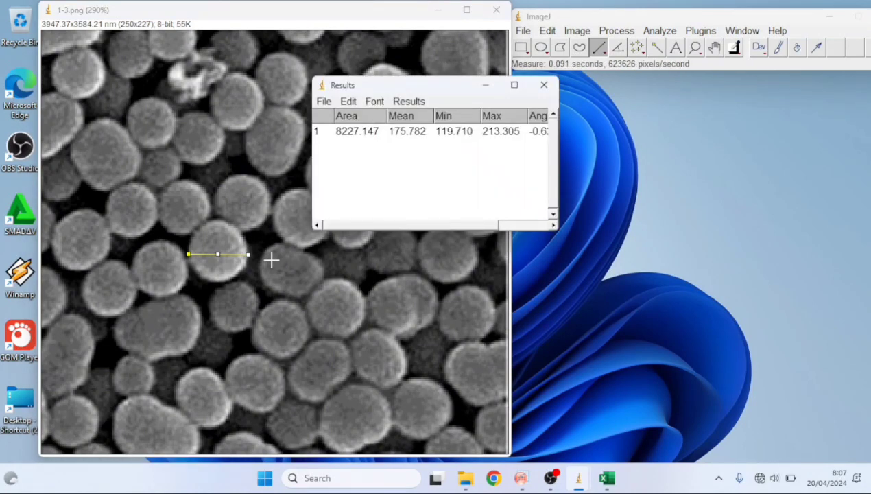
pyautogui.moveTo(422, 92); pyautogui.dragTo(657, 120)
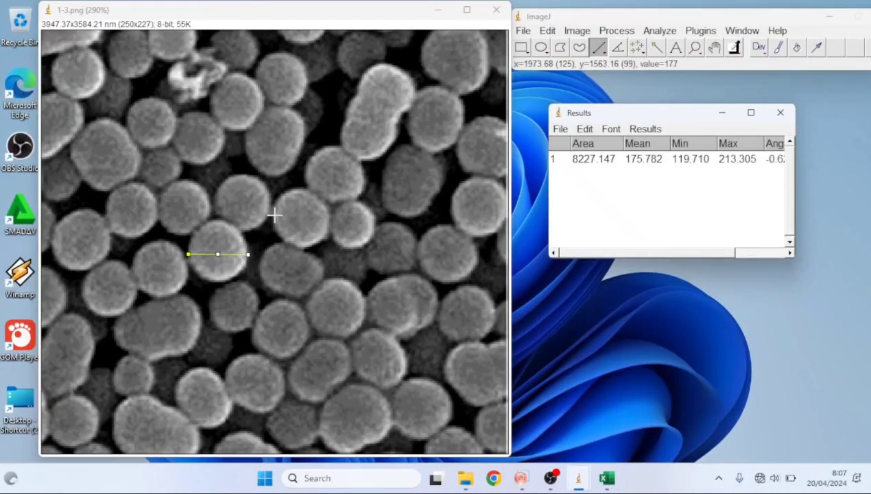
# Measure and mark with filled lines the diameters of the particles above right, below and left of the centre of 1-3.png.
pyautogui.moveTo(275, 218); pyautogui.dragTo(329, 218)
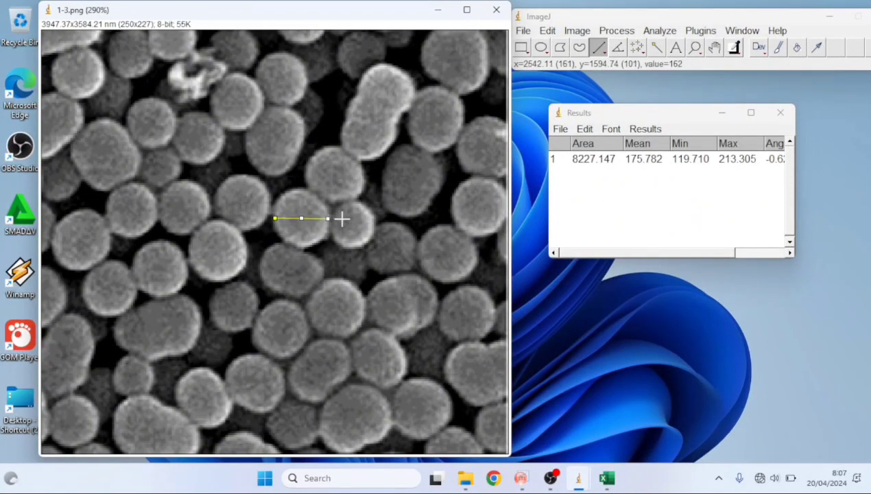
pyautogui.hotkey('ctrl', 'm')
pyautogui.hotkey('ctrl', 'f')
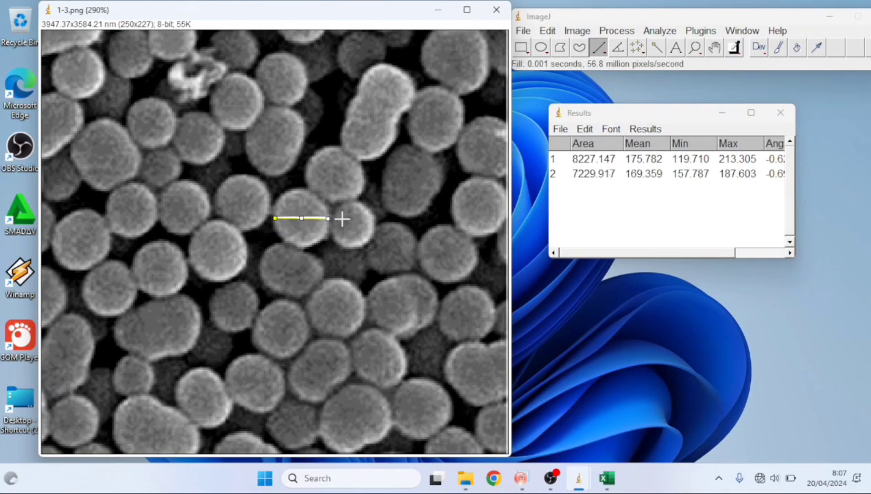
pyautogui.moveTo(264, 269); pyautogui.dragTo(322, 270)
pyautogui.hotkey('ctrl', 'm')
pyautogui.hotkey('ctrl', 'f')
pyautogui.moveTo(191, 251); pyautogui.dragTo(247, 251)
pyautogui.hotkey('ctrl', 'm')
pyautogui.hotkey('ctrl', 'f')
# Measure and mark the diameters of the particle near the right edge and the two particles lower right and upper right of the image centre.
pyautogui.moveTo(418, 252); pyautogui.dragTo(476, 254)
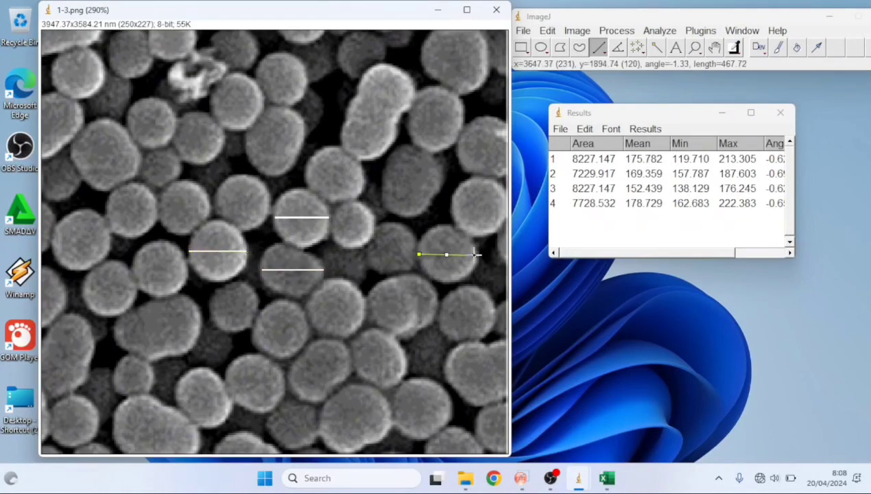
pyautogui.hotkey('ctrl', 'm')
pyautogui.hotkey('ctrl', 'f')
pyautogui.moveTo(306, 310); pyautogui.dragTo(366, 308)
pyautogui.hotkey('ctrl', 'm')
pyautogui.hotkey('ctrl', 'f')
pyautogui.moveTo(306, 177); pyautogui.dragTo(362, 177)
pyautogui.hotkey('ctrl', 'm')
pyautogui.hotkey('ctrl', 'f')
# Measure the diameters of three neighbouring particles in the left part of 1-3.png and fill a line across each.
pyautogui.moveTo(51, 243); pyautogui.dragTo(107, 243)
pyautogui.hotkey('ctrl', 'm')
pyautogui.hotkey('ctrl', 'f')
pyautogui.moveTo(81, 293)
pyautogui.mouseDown()
pyautogui.moveTo(132, 294)
pyautogui.moveTo(184, 270)
pyautogui.mouseUp()
pyautogui.hotkey('ctrl', 'm')
pyautogui.hotkey('ctrl', 'f')
pyautogui.hotkey('ctrl', 'm')
pyautogui.hotkey('ctrl', 'f')
# Measure and mark the diameters of a lower-right particle, one below the white debris and one just below the centre of 1-3.png.
pyautogui.moveTo(440, 315); pyautogui.dragTo(496, 314)
pyautogui.hotkey('ctrl', 'm')
pyautogui.hotkey('ctrl', 'f')
pyautogui.moveTo(215, 105); pyautogui.dragTo(261, 105)
pyautogui.hotkey('ctrl', 'm')
pyautogui.hotkey('ctrl', 'f')
pyautogui.moveTo(252, 331); pyautogui.dragTo(309, 331)
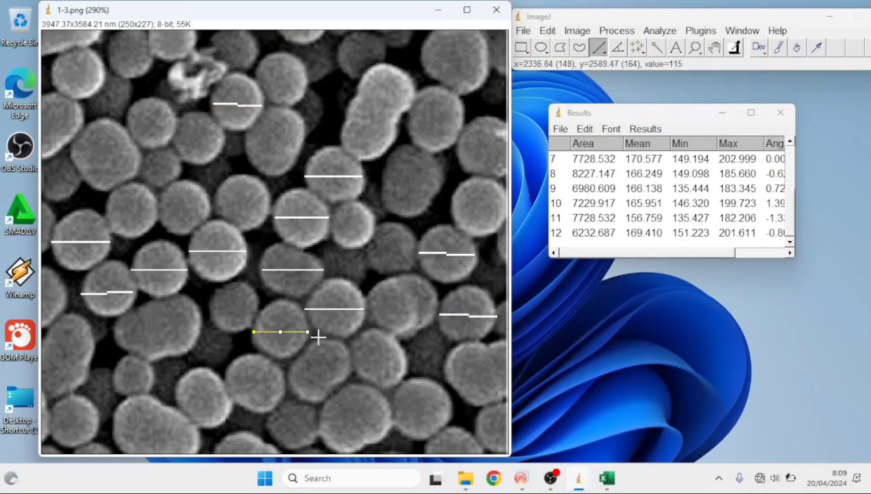
pyautogui.hotkey('ctrl', 'm')
pyautogui.hotkey('ctrl', 'f')
# Measure the diameters of further particles in the upper-left, lower-middle and left areas of 1-3.png, filling a line across the measured ones.
pyautogui.moveTo(127, 126); pyautogui.dragTo(178, 124)
pyautogui.hotkey('ctrl', 'm')
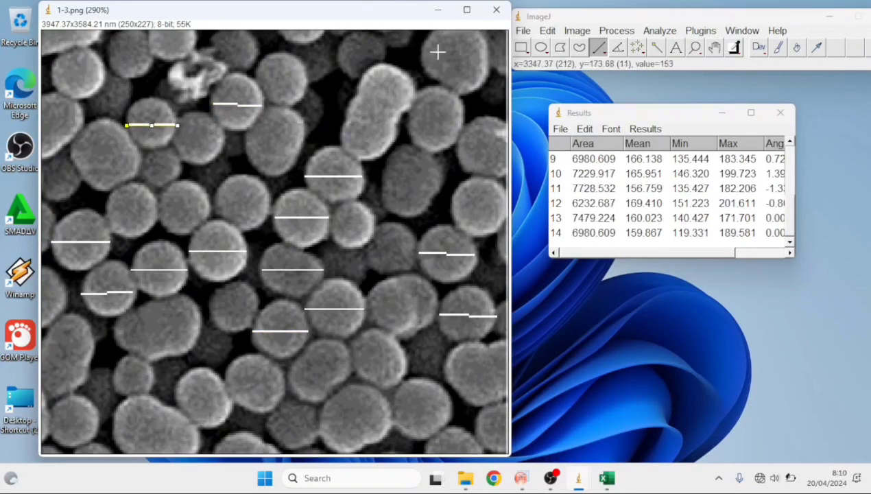
pyautogui.hotkey('ctrl', 'f')
pyautogui.moveTo(227, 386); pyautogui.dragTo(281, 384)
pyautogui.hotkey('ctrl', 'm')
pyautogui.hotkey('ctrl', 'f')
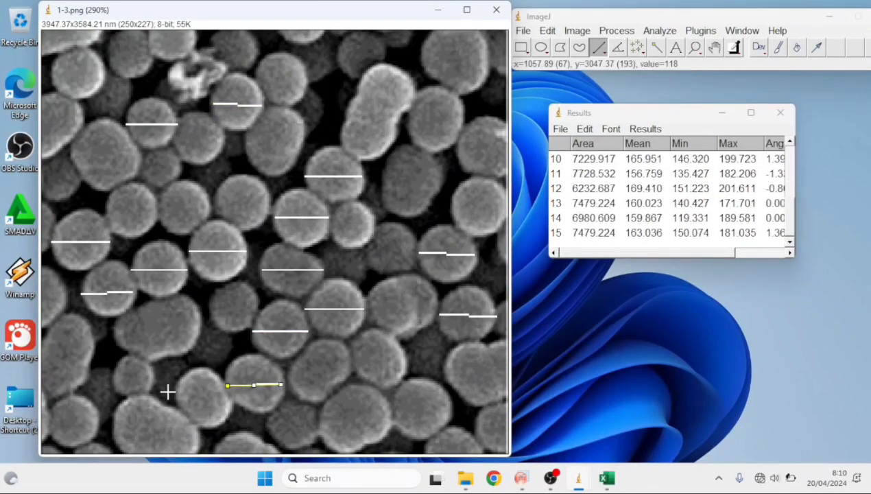
pyautogui.moveTo(52, 77); pyautogui.dragTo(104, 77)
pyautogui.hotkey('ctrl', 'm')
pyautogui.hotkey('ctrl', 'f')
pyautogui.moveTo(108, 212); pyautogui.dragTo(157, 212)
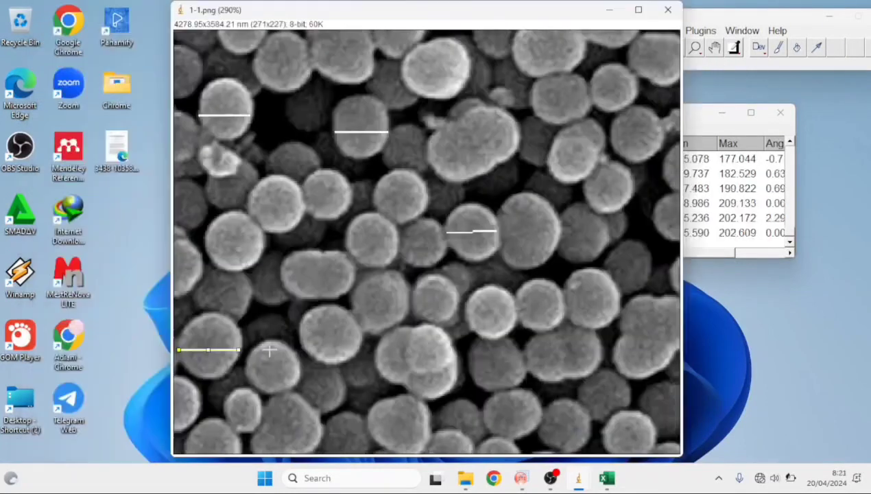
# In 1-1.png, measure and mark the diameters of the particles lower left of centre, near the left edge and just above centre.
pyautogui.moveTo(299, 335); pyautogui.dragTo(362, 335)
pyautogui.hotkey('ctrl', 'm')
pyautogui.hotkey('ctrl', 'f')
pyautogui.moveTo(204, 239); pyautogui.dragTo(263, 239)
pyautogui.hotkey('ctrl', 'm')
pyautogui.hotkey('ctrl', 'f')
pyautogui.moveTo(375, 197); pyautogui.dragTo(427, 196)
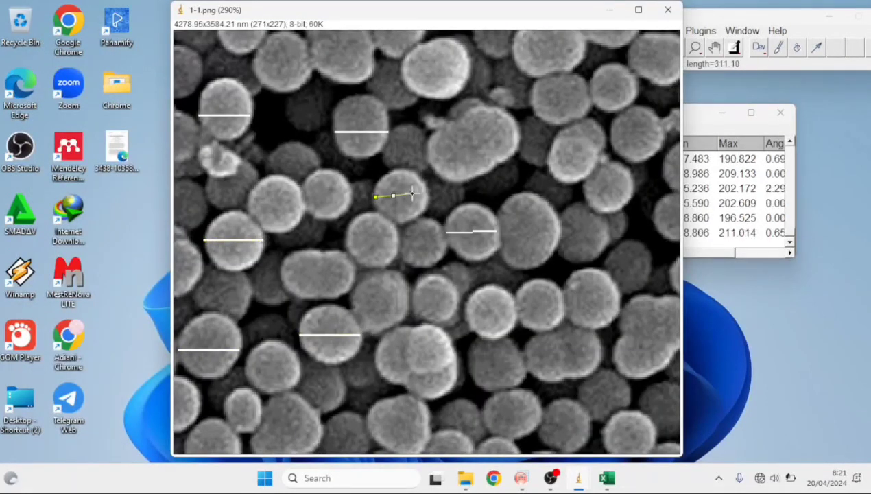
pyautogui.hotkey('ctrl', 'm')
pyautogui.hotkey('ctrl', 'f')
# Measure the diameters of an upper-right, a lower-middle and a lower-left particle in 1-1.png, marking them, and minimize the image.
pyautogui.moveTo(594, 90); pyautogui.dragTo(633, 89)
pyautogui.hotkey('ctrl', 'm')
pyautogui.hotkey('ctrl', 'f')
pyautogui.moveTo(470, 362); pyautogui.dragTo(523, 362)
pyautogui.hotkey('ctrl', 'm')
pyautogui.hotkey('ctrl', 'f')
pyautogui.moveTo(245, 370); pyautogui.dragTo(299, 370)
pyautogui.hotkey('ctrl', 'm')
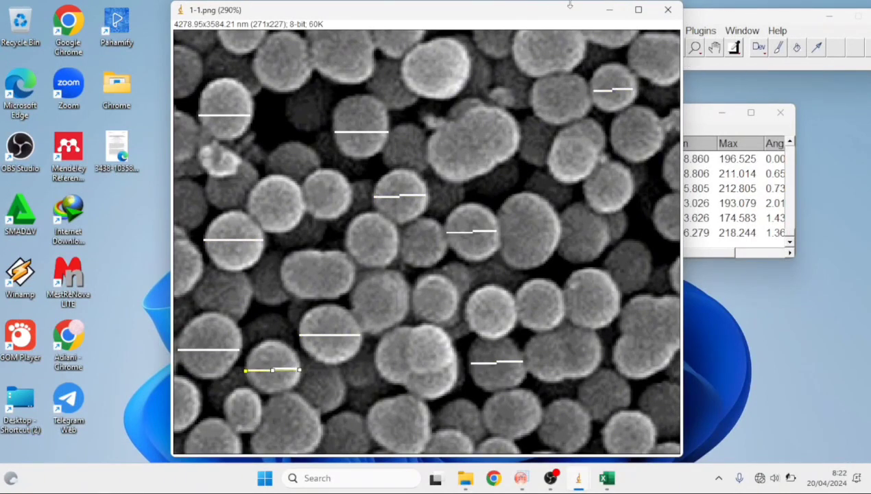
pyautogui.click(607, 10)
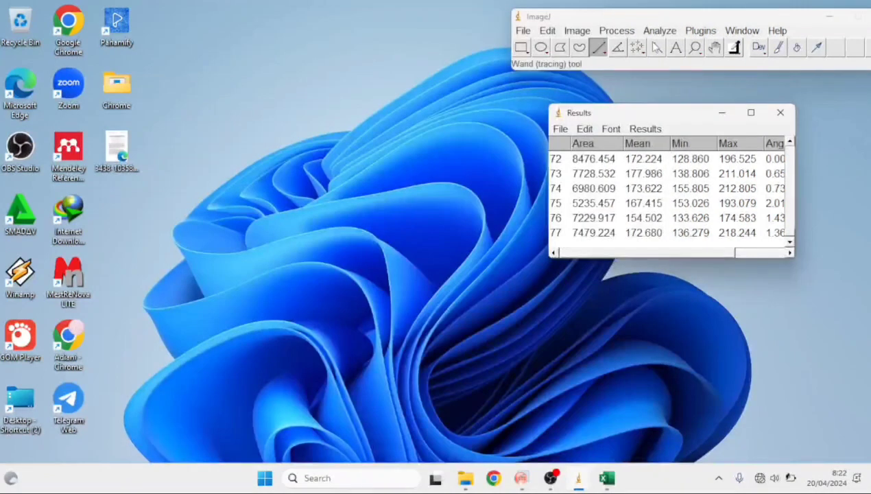
# Maximize the Results table and review the recorded measurements from the first row to the last, including the Length column.
pyautogui.click(751, 113)
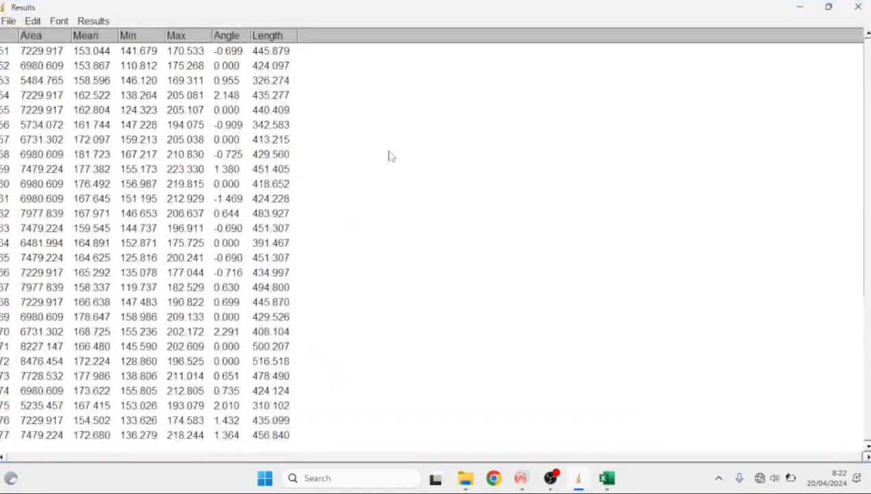
pyautogui.scroll(3, 869, 276)
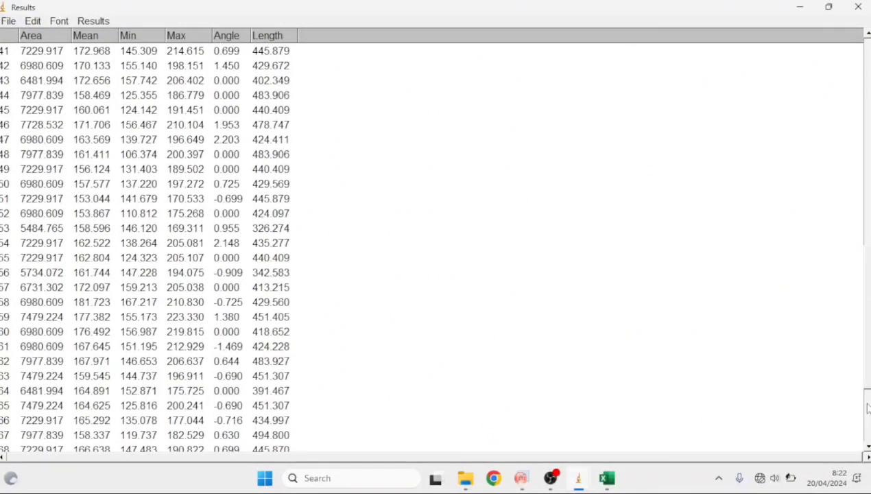
pyautogui.scroll(-3, 867, 412)
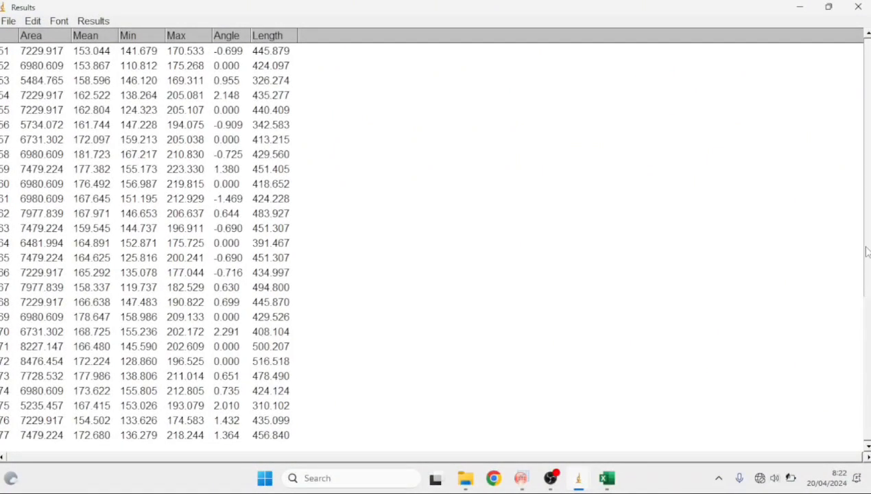
pyautogui.scroll(9, 868, 195)
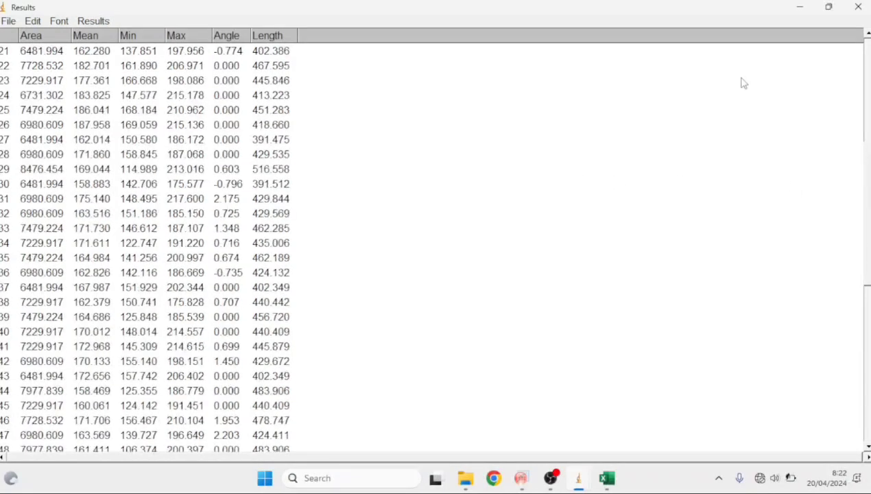
pyautogui.scroll(7, 433, 240)
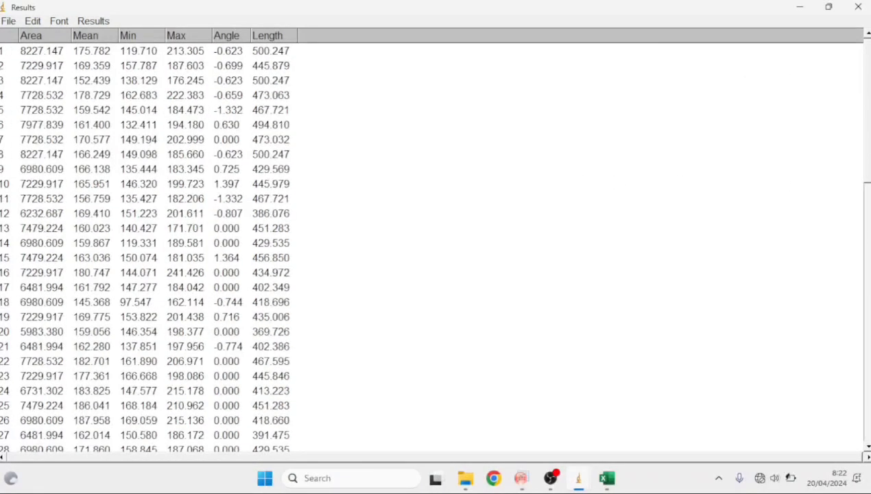
pyautogui.scroll(-3, 867, 209)
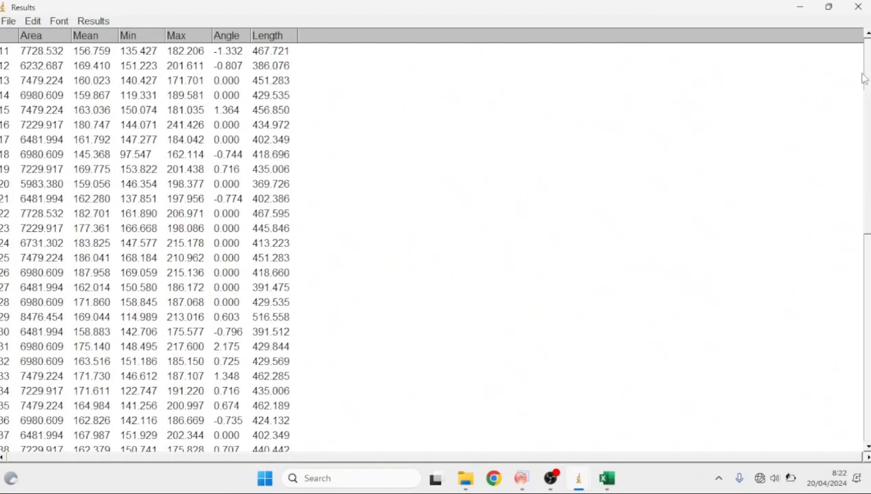
pyautogui.scroll(3, 443, 92)
# Copy all rows of the Results table and paste them into the blank Excel workbook starting at cell A2, leaving row 1 free.
pyautogui.click(232, 51)
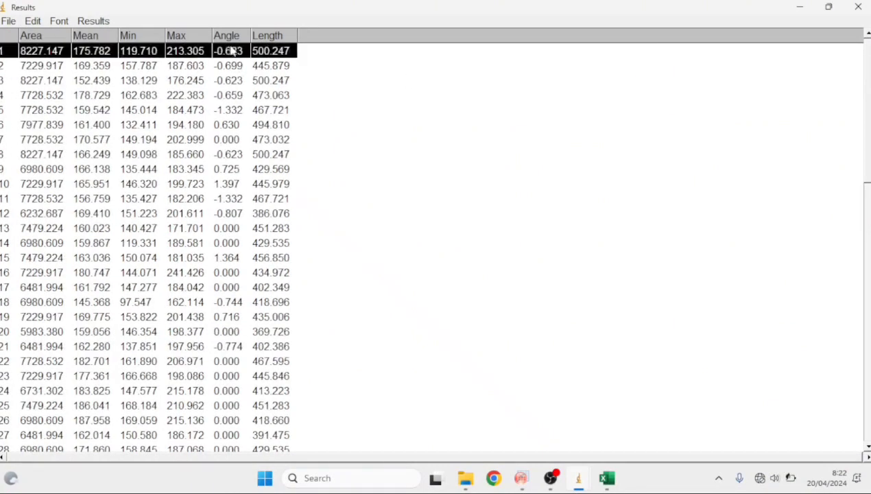
pyautogui.hotkey('ctrl', 'a')
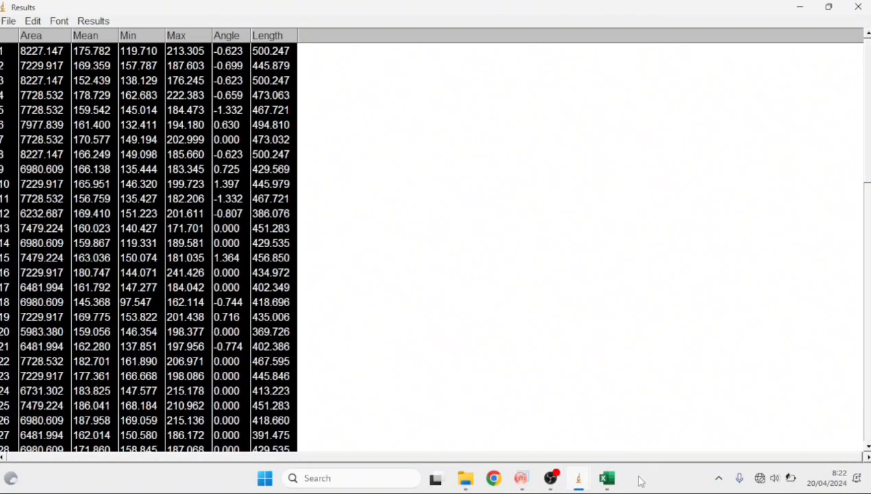
pyautogui.click(608, 480)
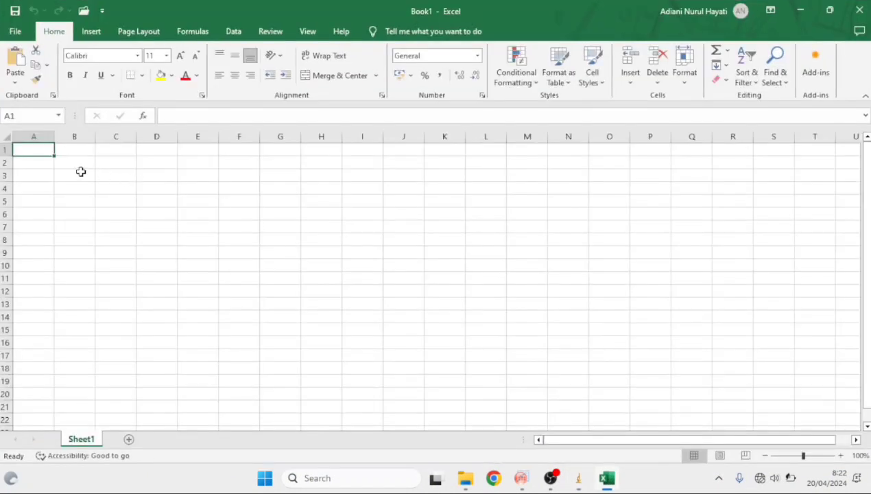
pyautogui.click(44, 163)
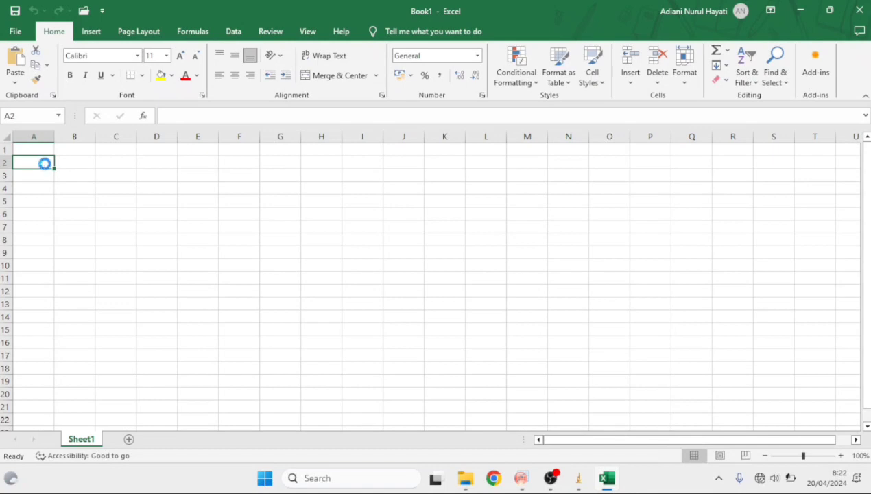
pyautogui.hotkey('ctrl', 'v')
pyautogui.click(41, 151)
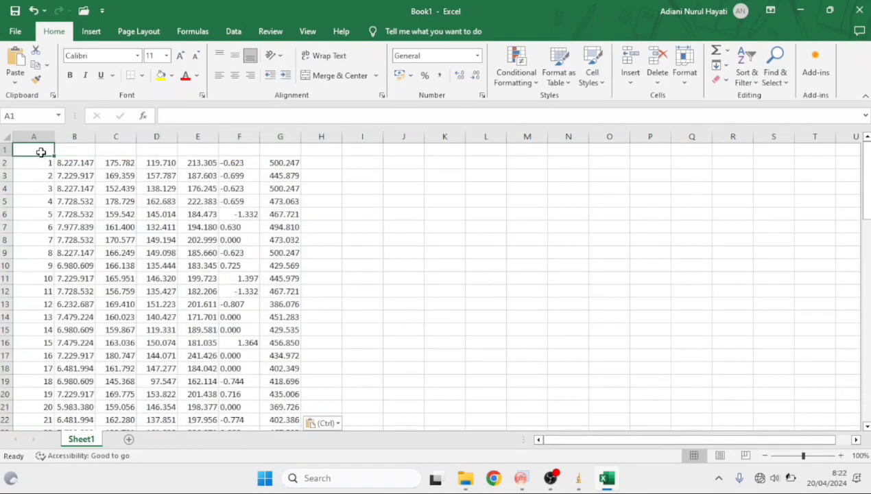
# Label columns A to D in row 1 with the headers No, Area, Mean and Min.
pyautogui.write('No')
pyautogui.click(67, 150)
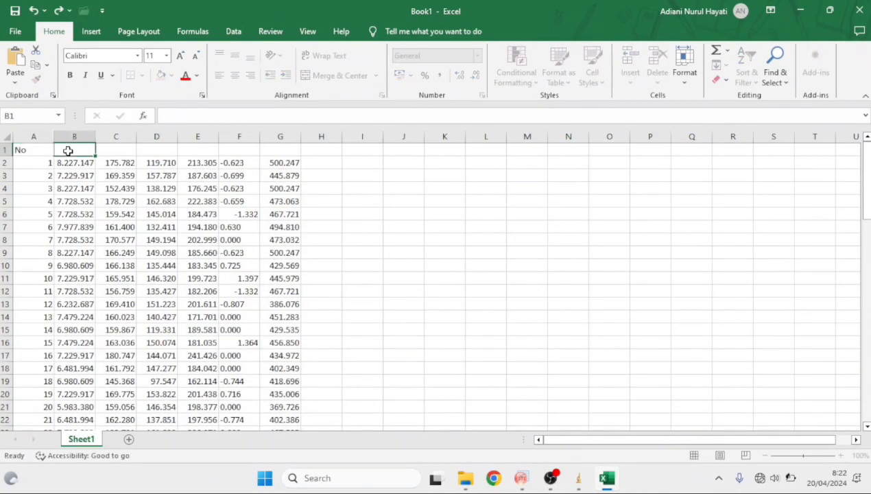
pyautogui.write('Area')
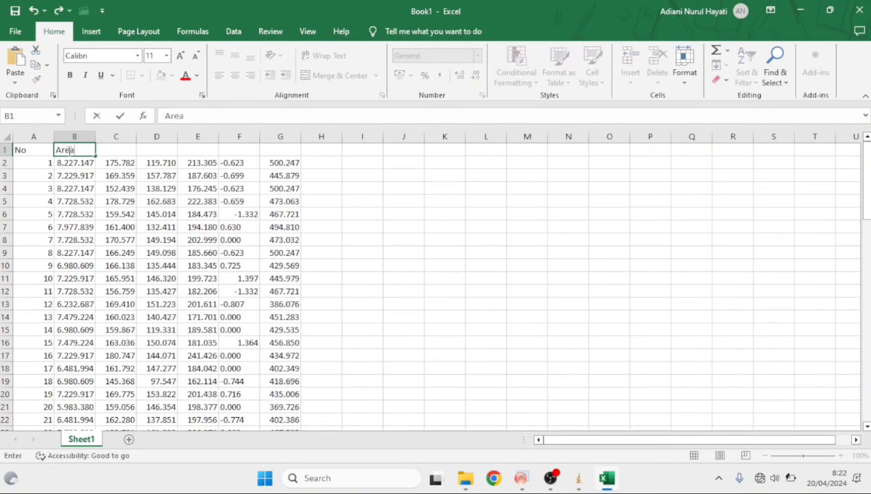
pyautogui.click(110, 147)
pyautogui.write('Mea')
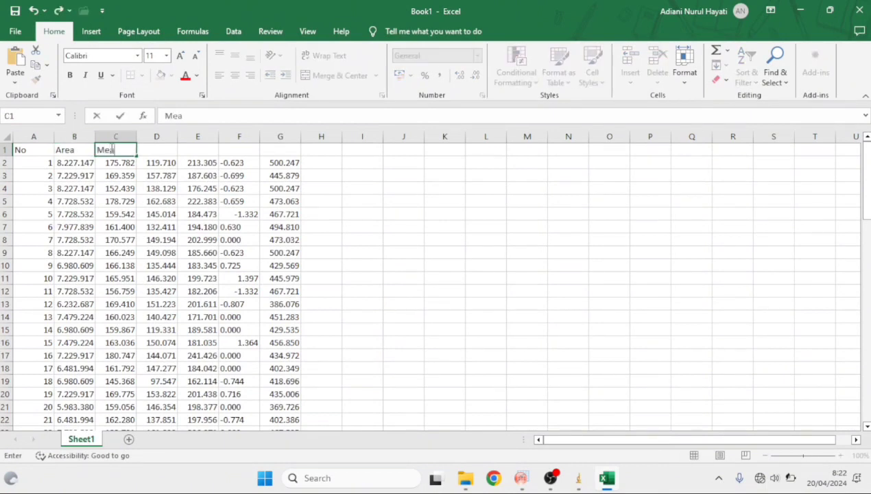
pyautogui.click(147, 148)
pyautogui.write('Min')
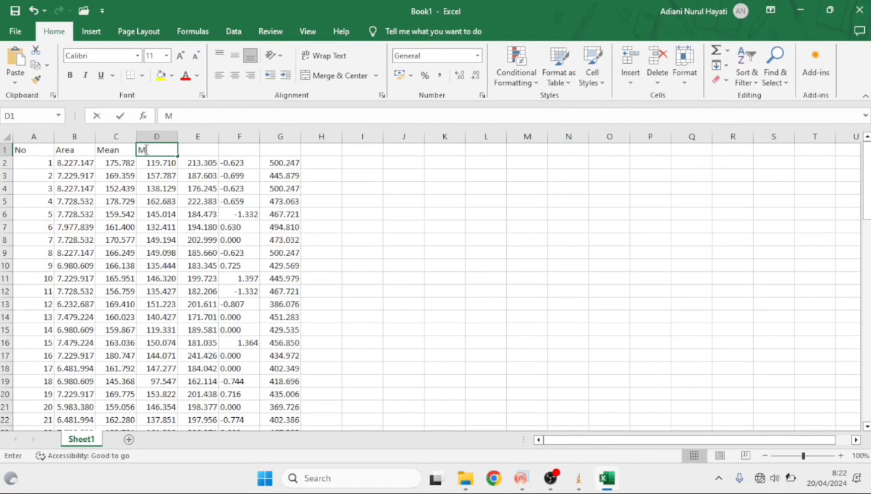
# Label columns E to G in row 1 with the headers Max, Angel and Length.
pyautogui.click(196, 149)
pyautogui.write('Max')
pyautogui.click(239, 150)
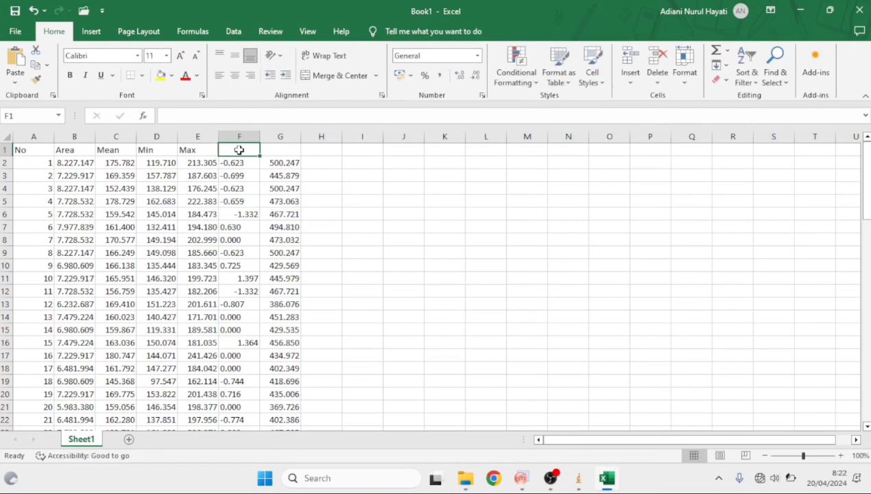
pyautogui.write('Angel')
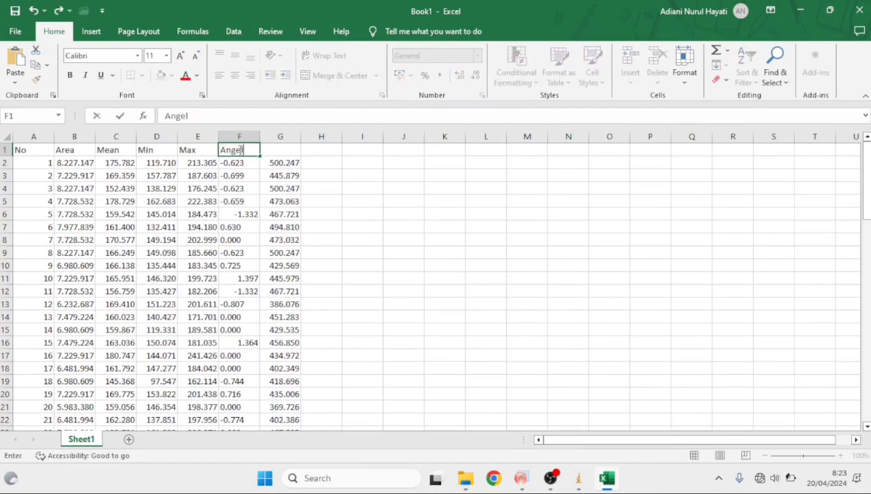
pyautogui.click(273, 149)
pyautogui.write('Len')
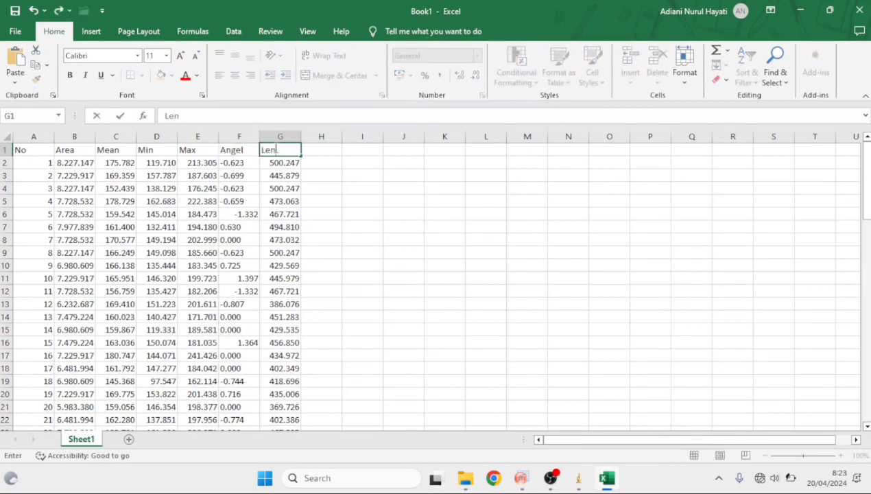
pyautogui.write('ght')
# Add an R^2 column in H that divides each Area value by 3,14 (=B2/3,14) and fill it down all data rows.
pyautogui.click(322, 148)
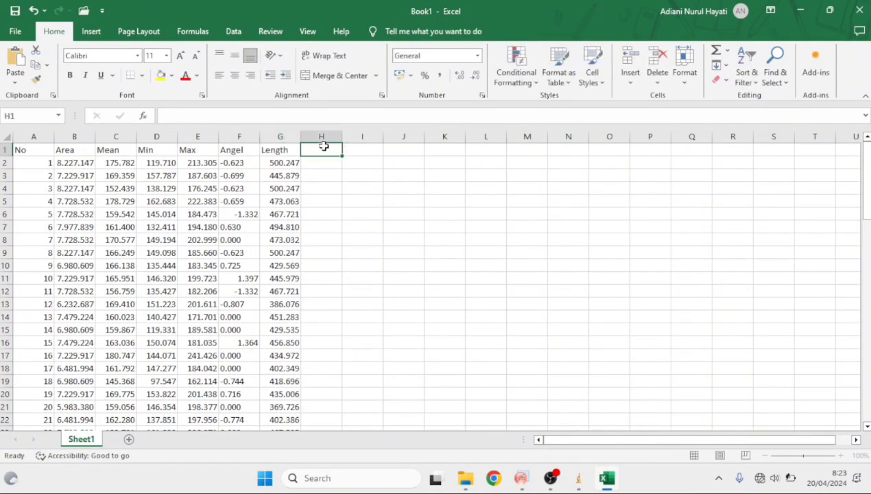
pyautogui.write('R^2')
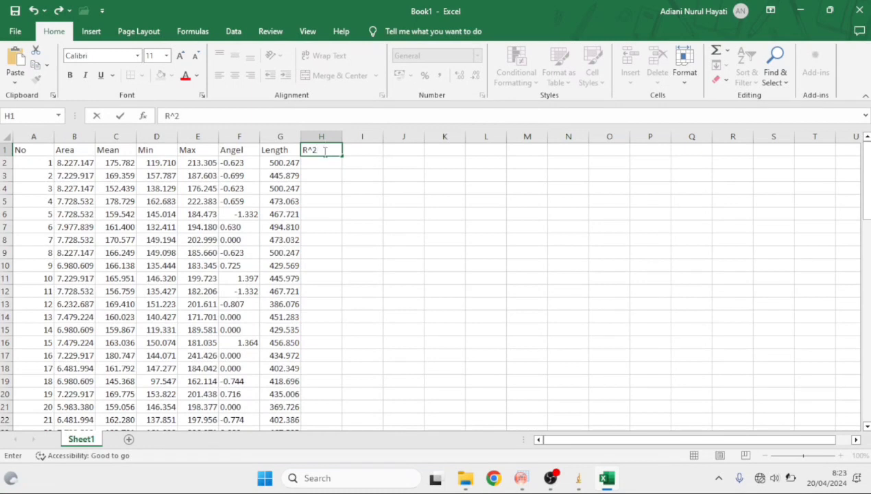
pyautogui.click(323, 163)
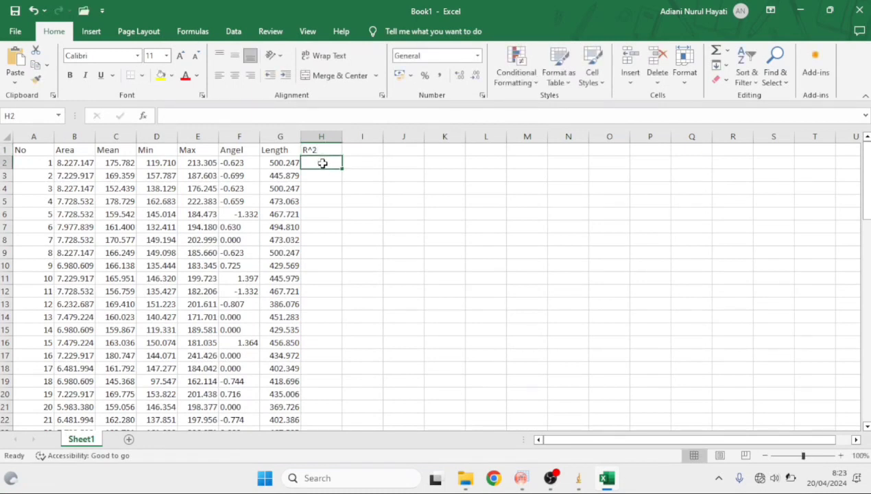
pyautogui.write('=')
pyautogui.click(96, 163)
pyautogui.write('/3,14')
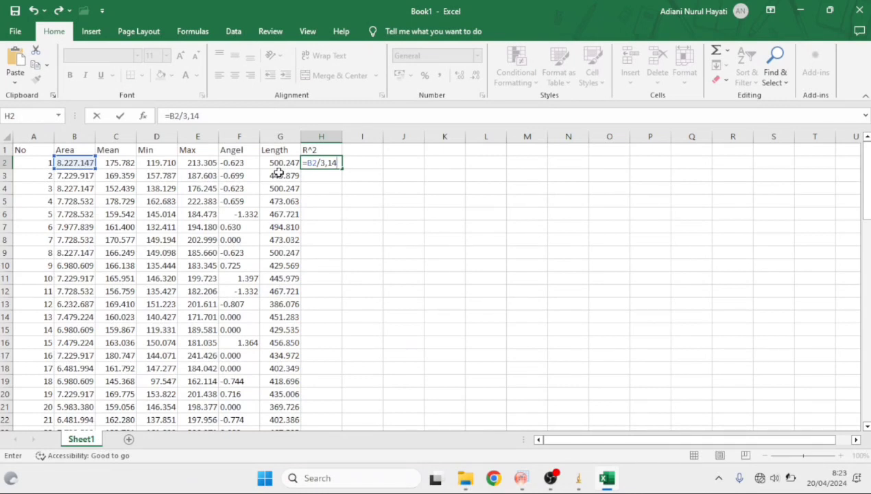
pyautogui.press('Return')
pyautogui.click(325, 165)
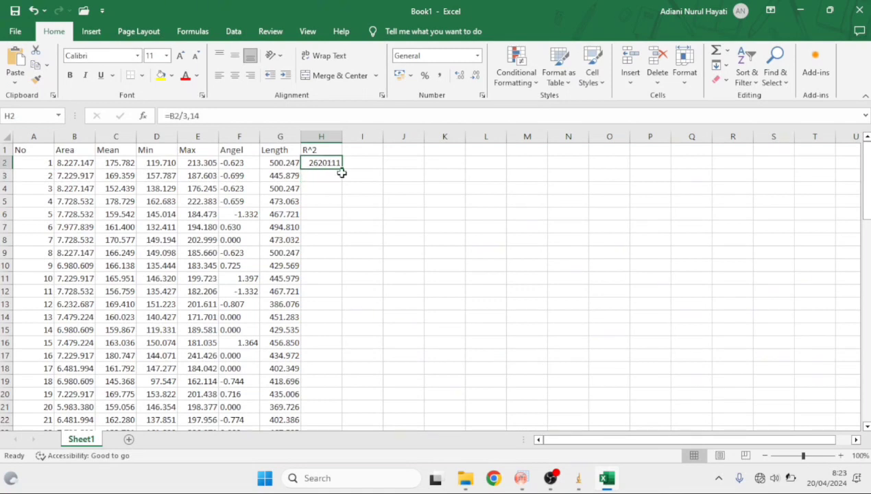
pyautogui.doubleClick(343, 168)
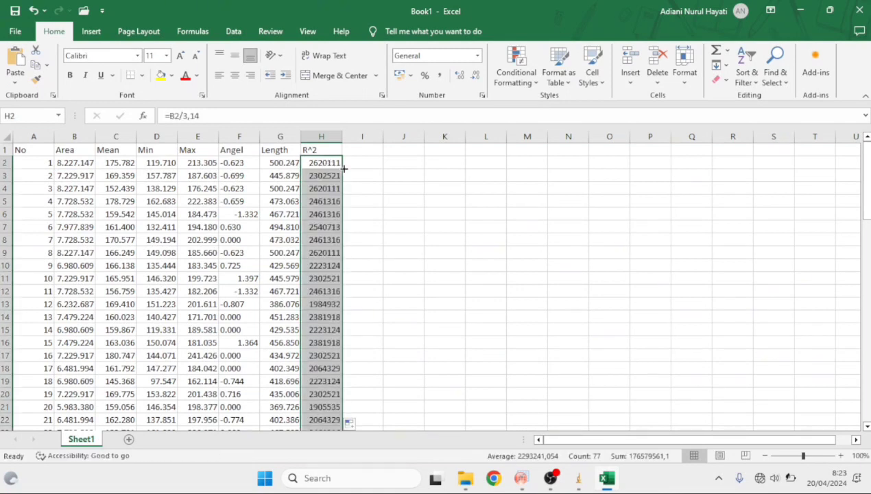
# Add an R column in I that takes the square root of R^2 (=SQRT(H2)) and fill it down all data rows.
pyautogui.click(367, 150)
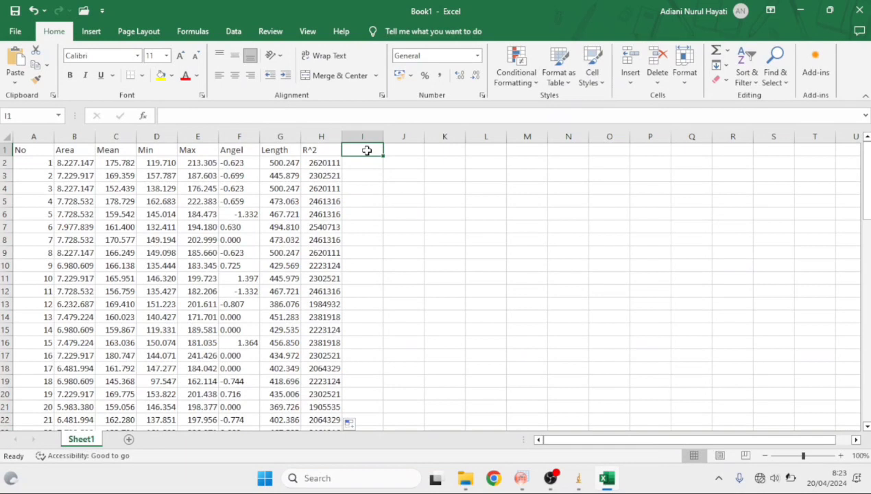
pyautogui.write('R')
pyautogui.click(367, 164)
pyautogui.write('=SQ')
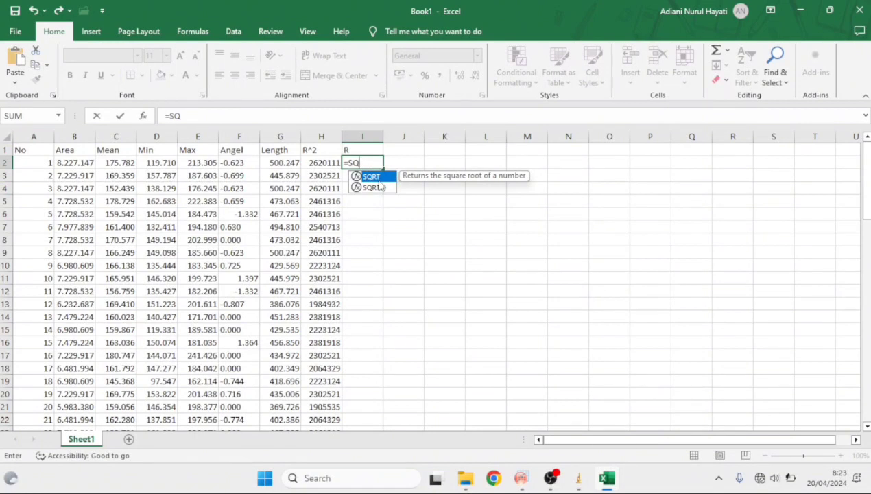
pyautogui.press('Tab')
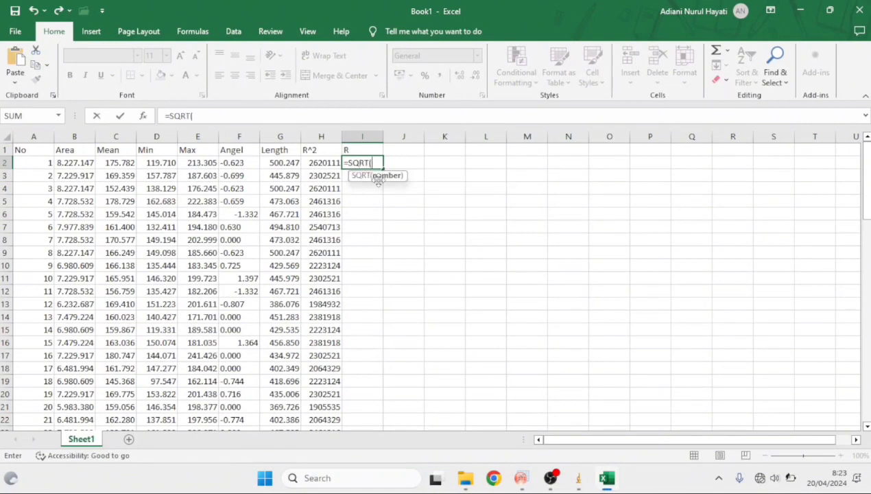
pyautogui.click(335, 167)
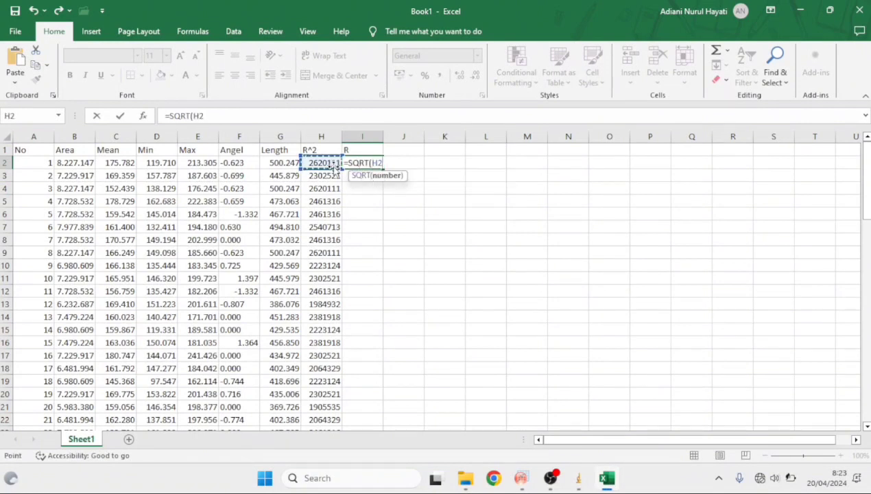
pyautogui.press('Return')
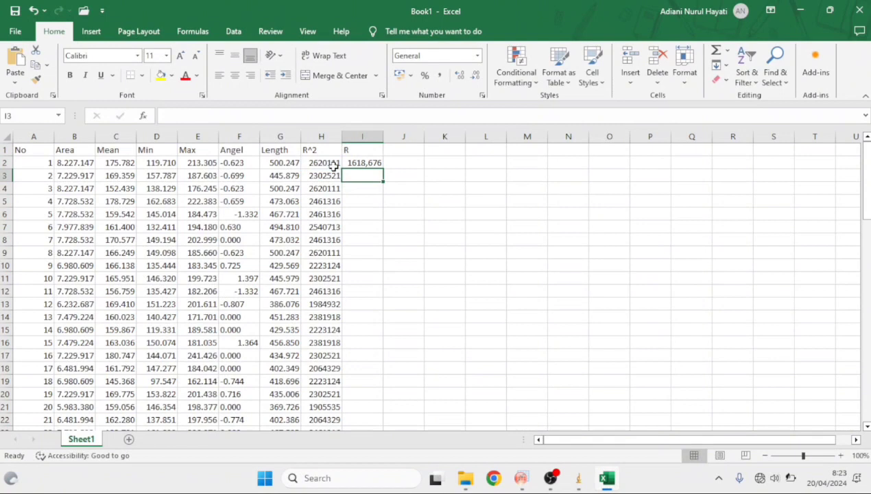
pyautogui.click(356, 163)
pyautogui.doubleClick(382, 169)
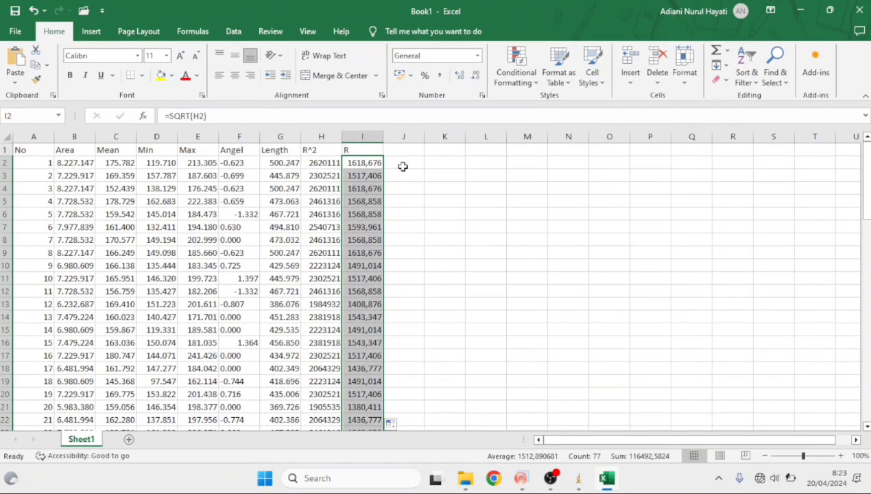
# Add a d column in J that doubles the R value (=2*I2) and fill it down all data rows.
pyautogui.click(403, 151)
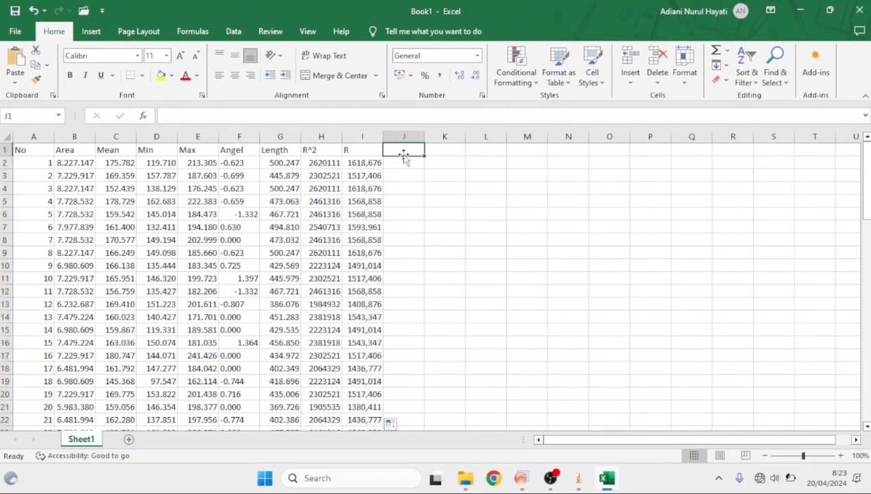
pyautogui.write('d')
pyautogui.doubleClick(406, 163)
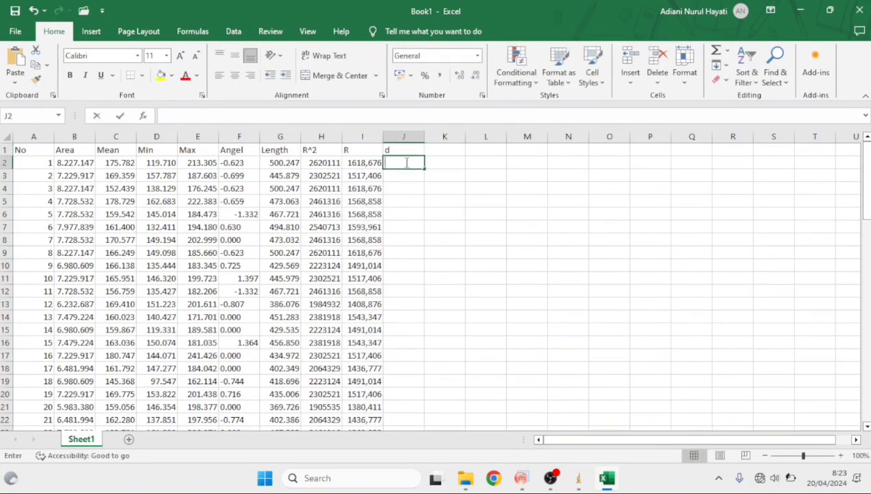
pyautogui.write('=2')
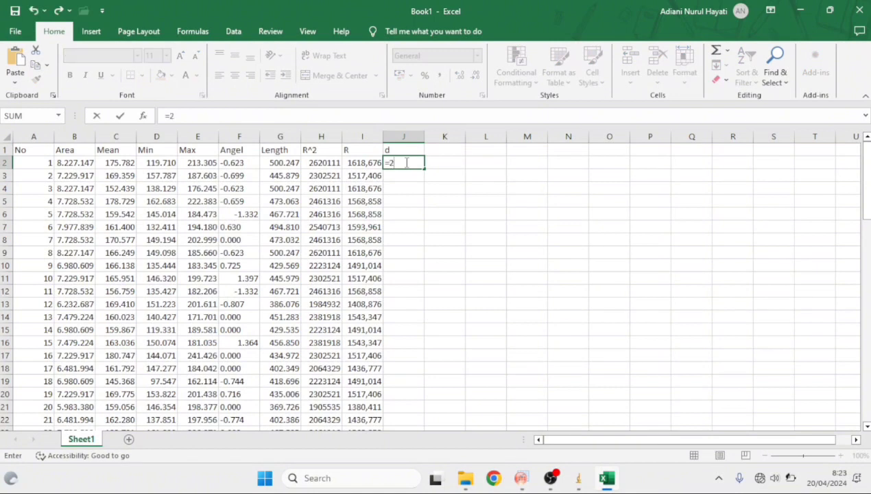
pyautogui.click(367, 167)
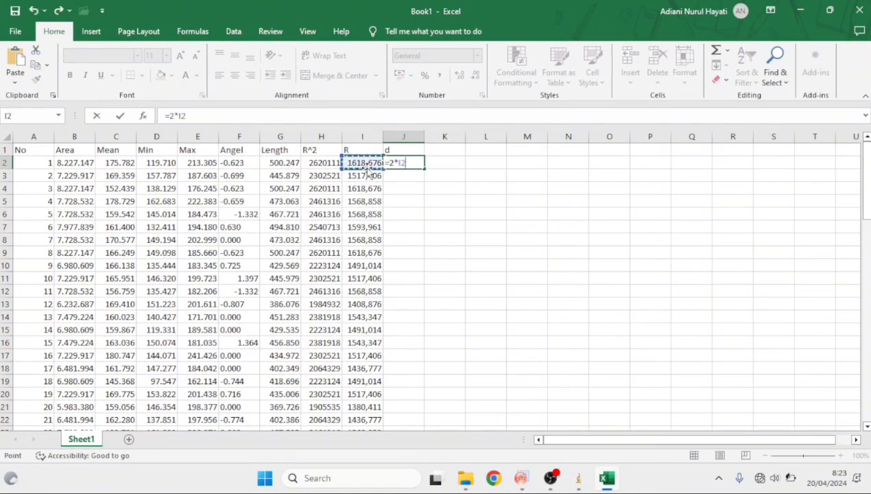
pyautogui.press('Return')
pyautogui.click(404, 164)
pyautogui.doubleClick(424, 168)
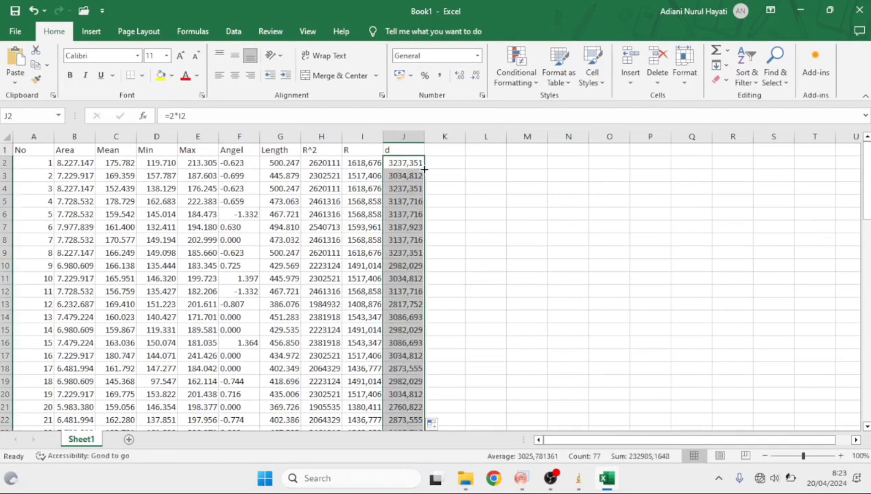
# Copy all values of the d column from J2 down, switch to OriginPro and paste them into column B(Y) of Book1 starting at row 1.
pyautogui.click(454, 150)
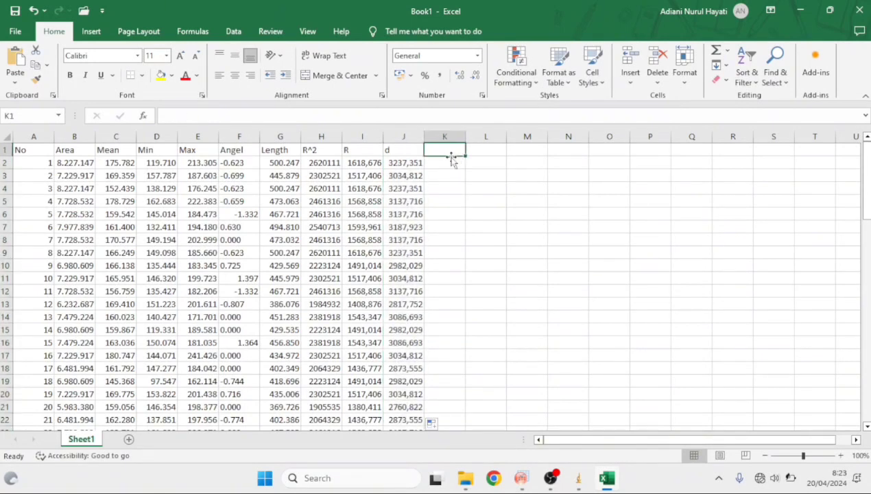
pyautogui.click(407, 164)
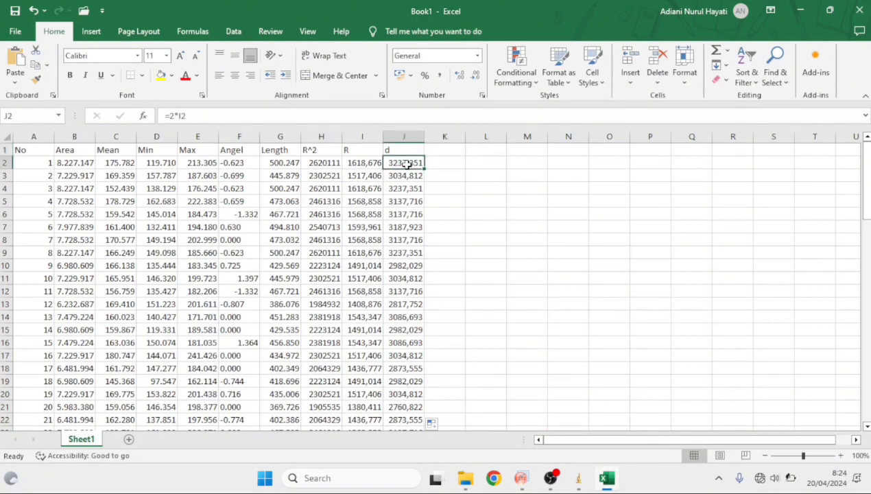
pyautogui.hotkey('ctrl', 'shift', 'Down')
pyautogui.hotkey('ctrl', 'c')
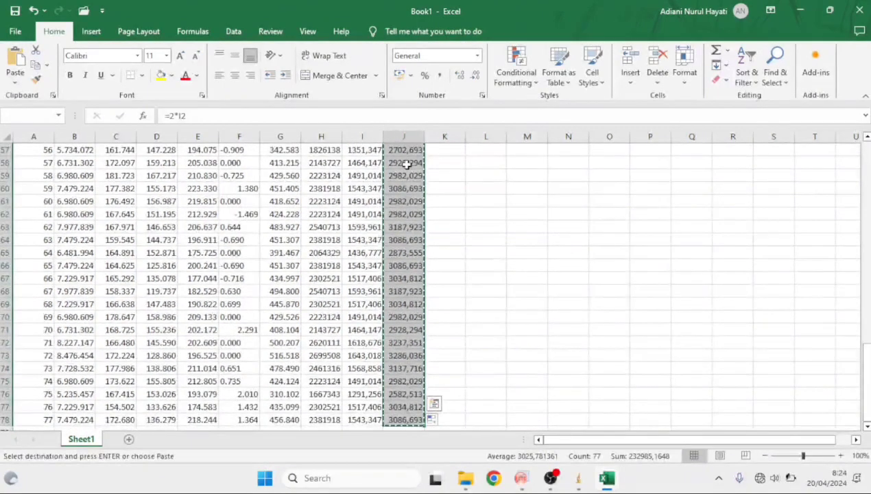
pyautogui.moveTo(522, 481)
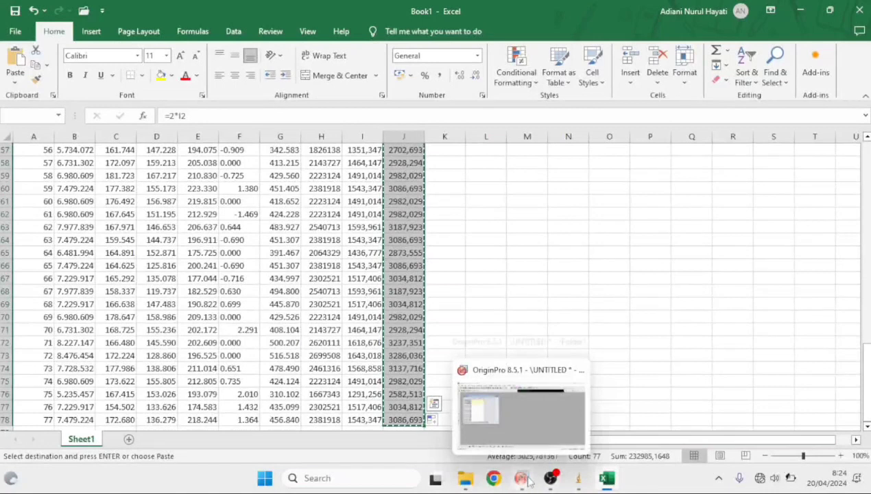
pyautogui.click(520, 416)
pyautogui.click(140, 156)
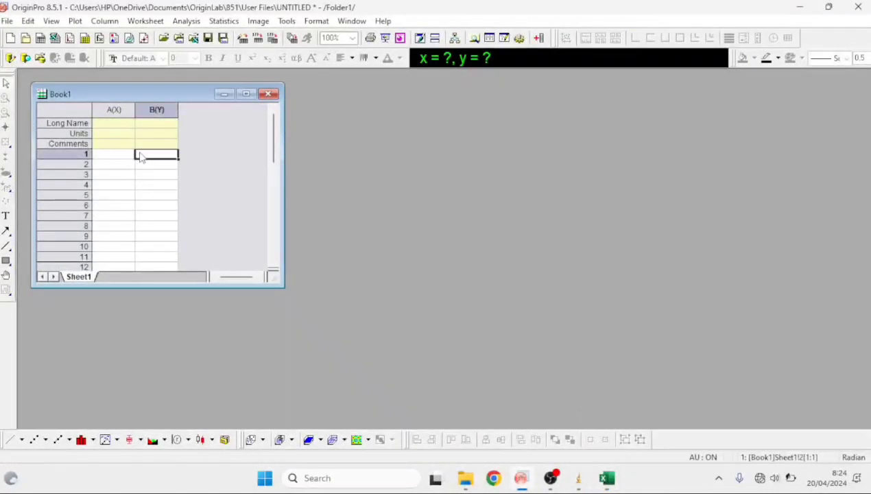
pyautogui.hotkey('ctrl', 'v')
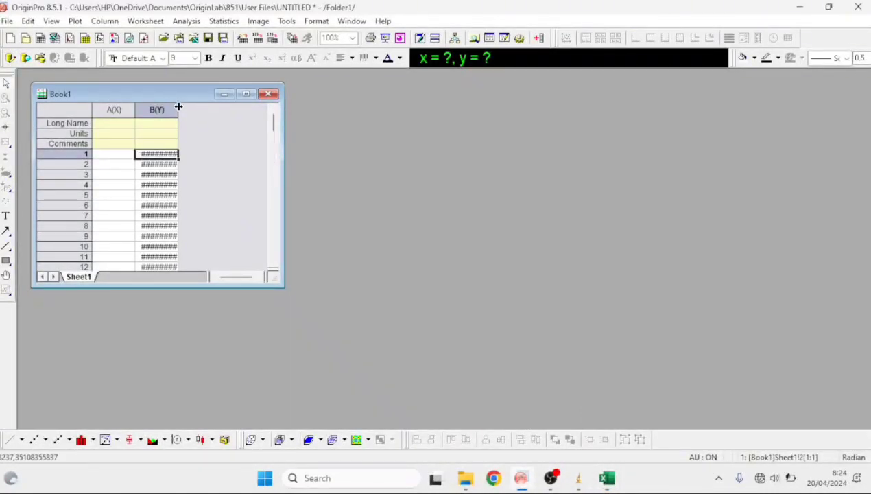
# Widen column B(Y) enough to display its full numbers and set its Long Name to Diameter.
pyautogui.moveTo(178, 107); pyautogui.dragTo(205, 106)
pyautogui.click(176, 124)
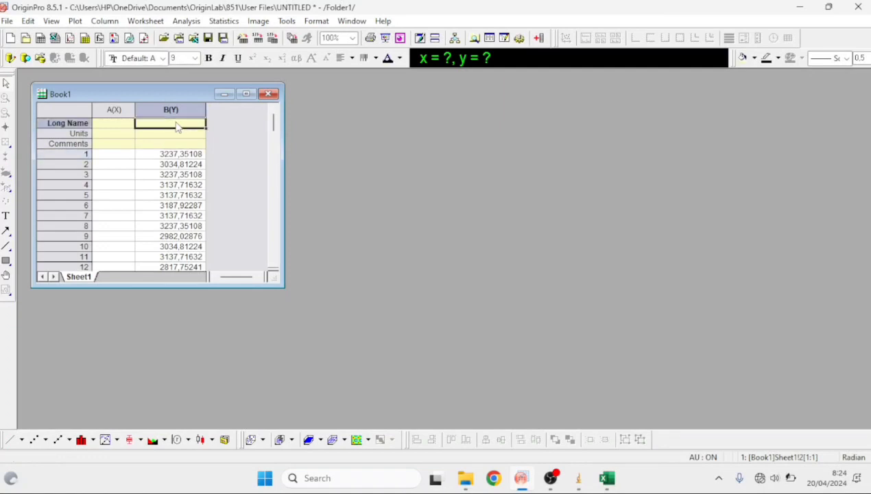
pyautogui.write('Diameter')
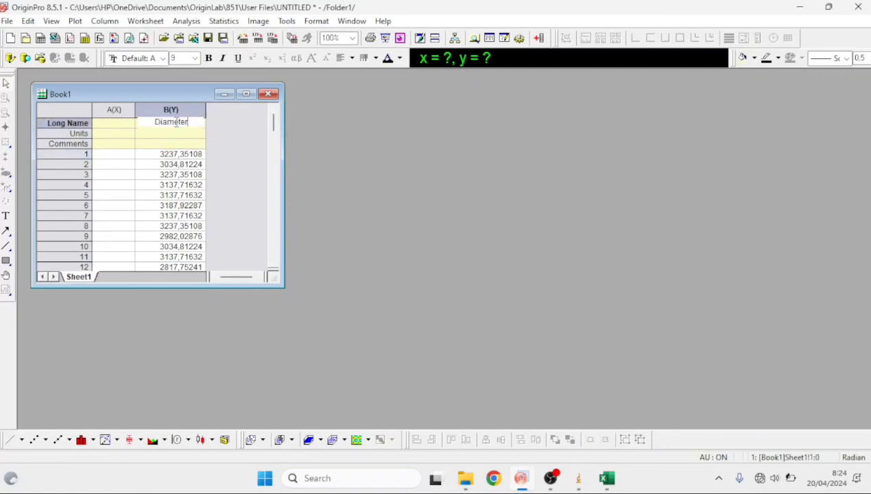
# Plot the Diameter column B(Y) as a statistics histogram and shift the graph window slightly aside.
pyautogui.click(156, 107)
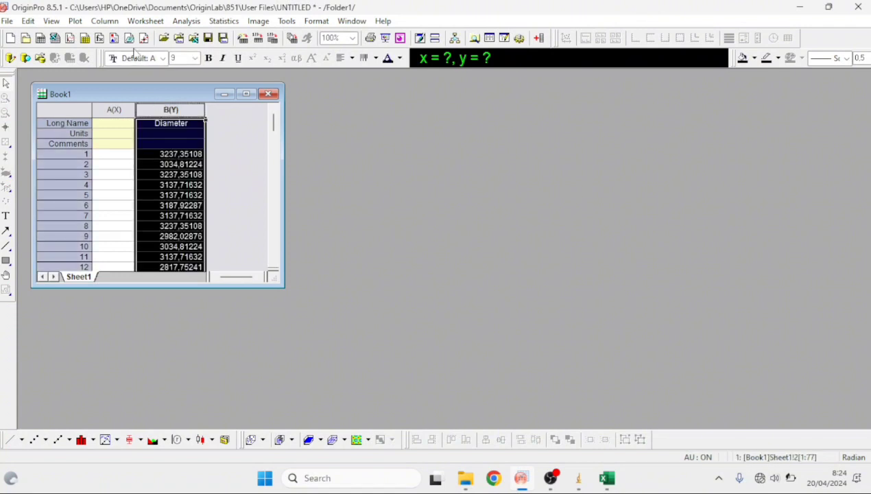
pyautogui.click(80, 22)
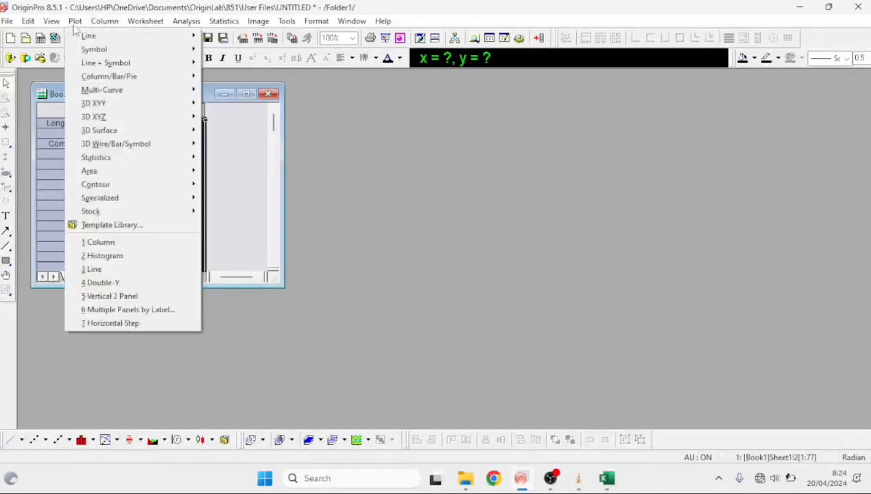
pyautogui.click(75, 22)
pyautogui.click(75, 22)
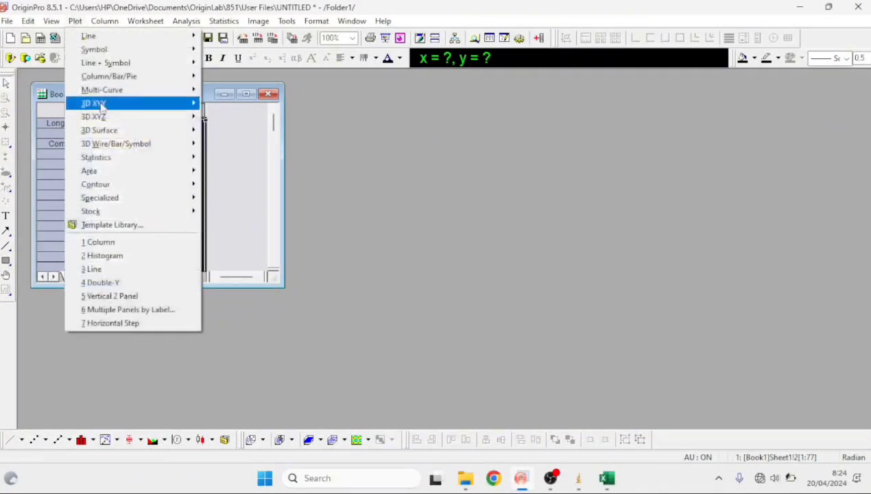
pyautogui.moveTo(120, 158)
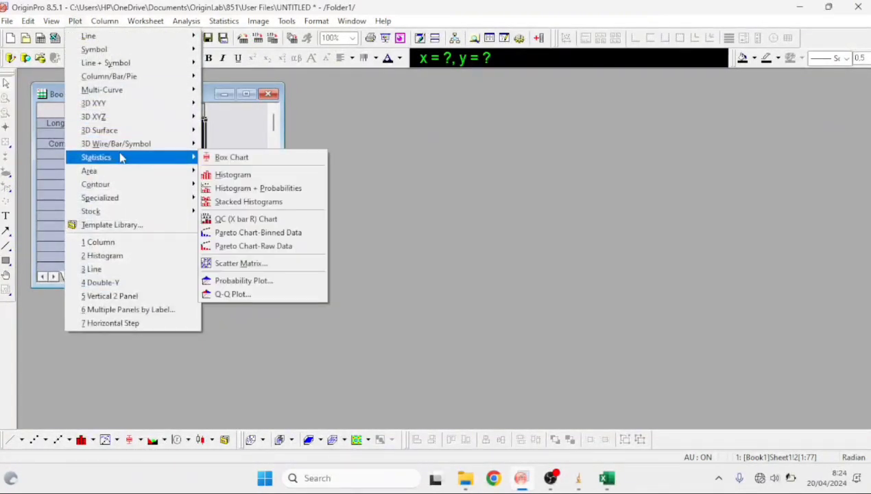
pyautogui.click(229, 176)
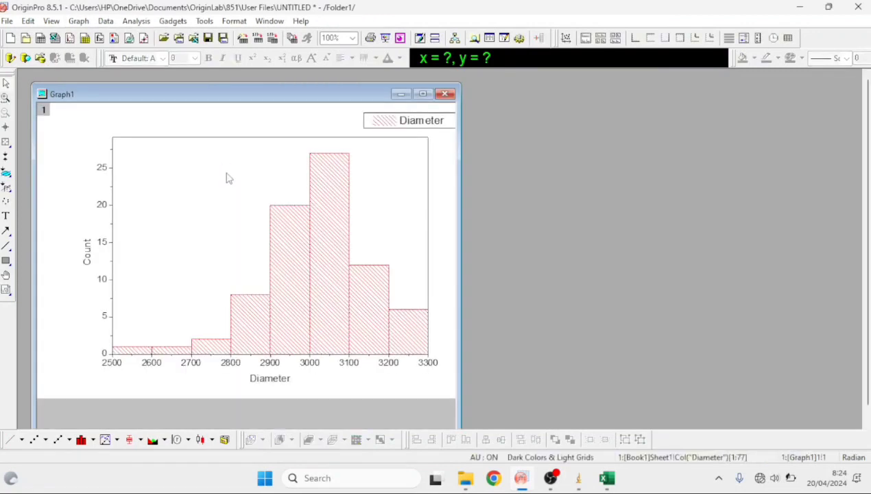
pyautogui.moveTo(201, 94); pyautogui.dragTo(247, 83)
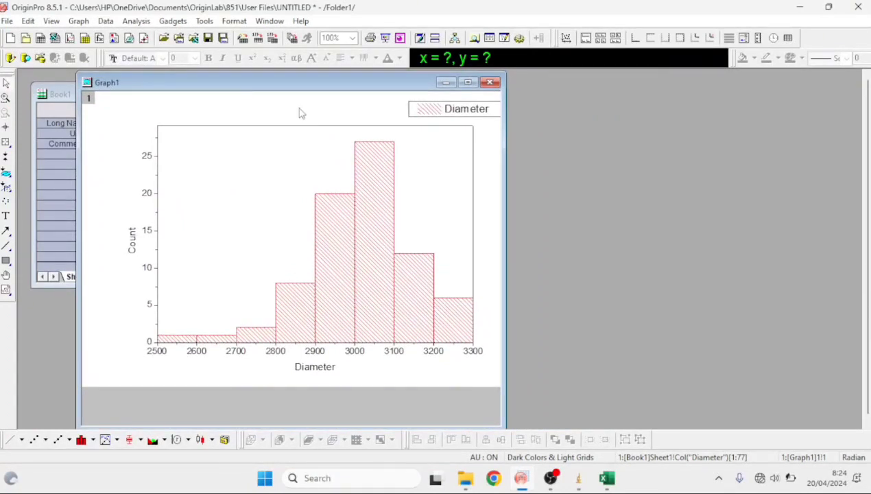
# Go to the bin worksheet of the Diameter histogram.
pyautogui.click(337, 221)
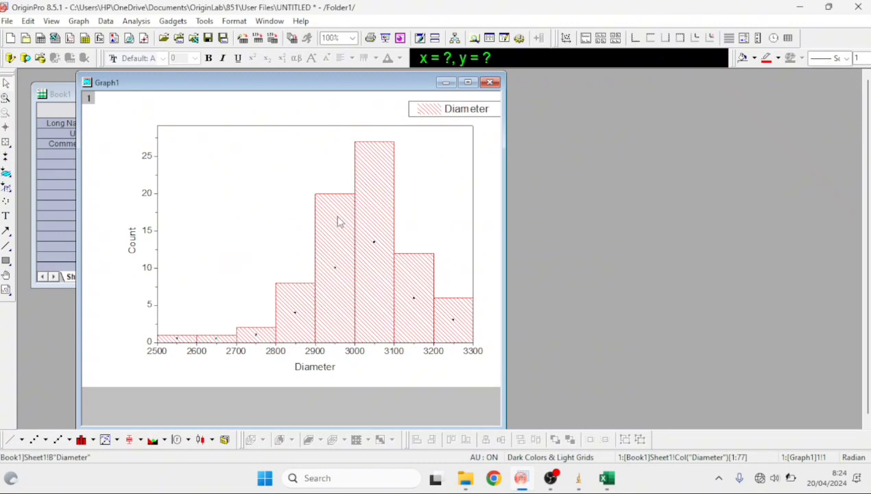
pyautogui.rightClick(338, 221)
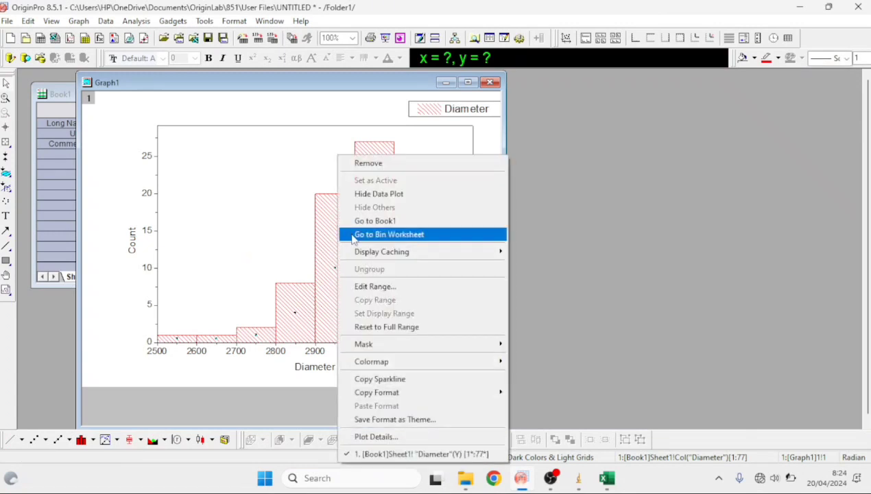
pyautogui.click(353, 235)
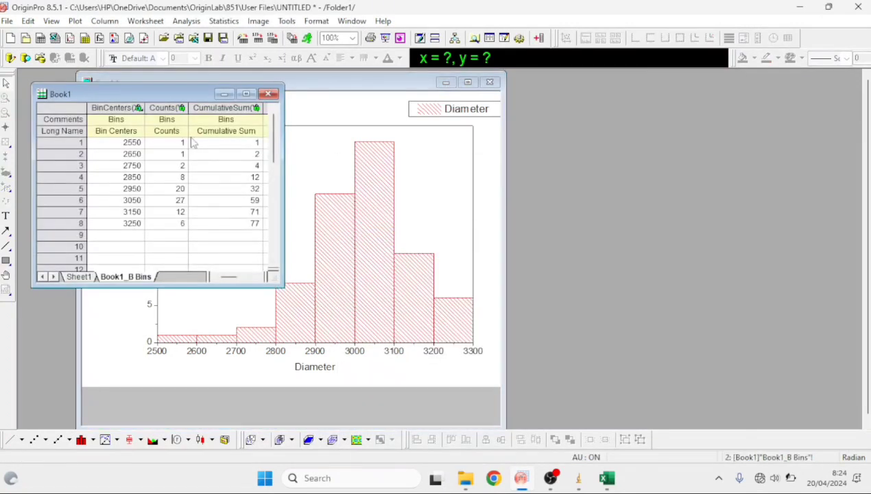
# Plot the Bin Centers and Counts columns as a column chart and move the new graph window clear of the worksheet.
pyautogui.moveTo(110, 102); pyautogui.dragTo(168, 107)
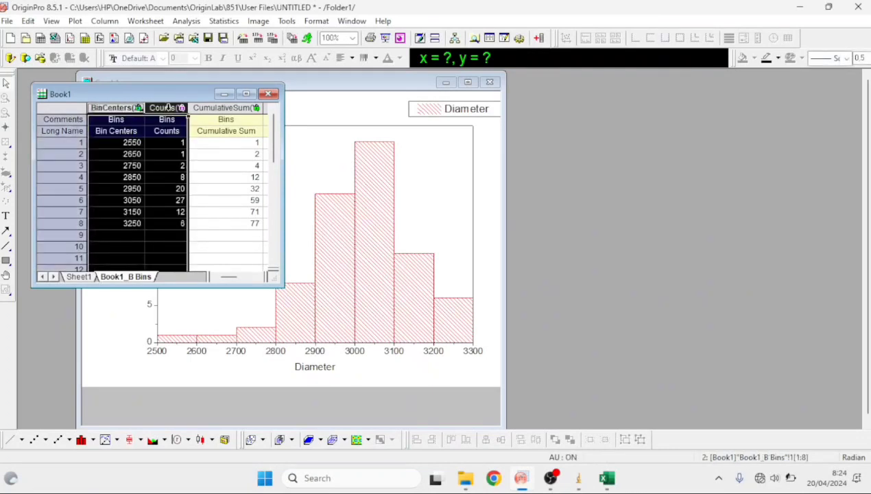
pyautogui.click(77, 23)
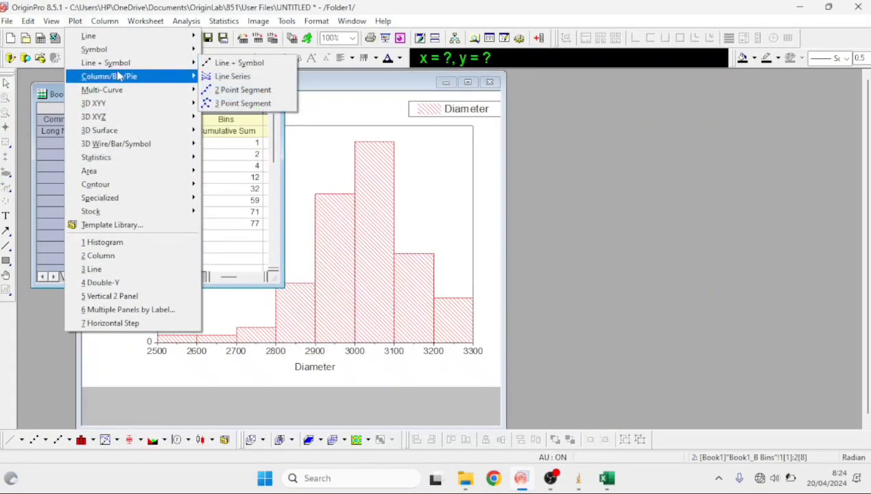
pyautogui.moveTo(118, 76)
pyautogui.click(216, 78)
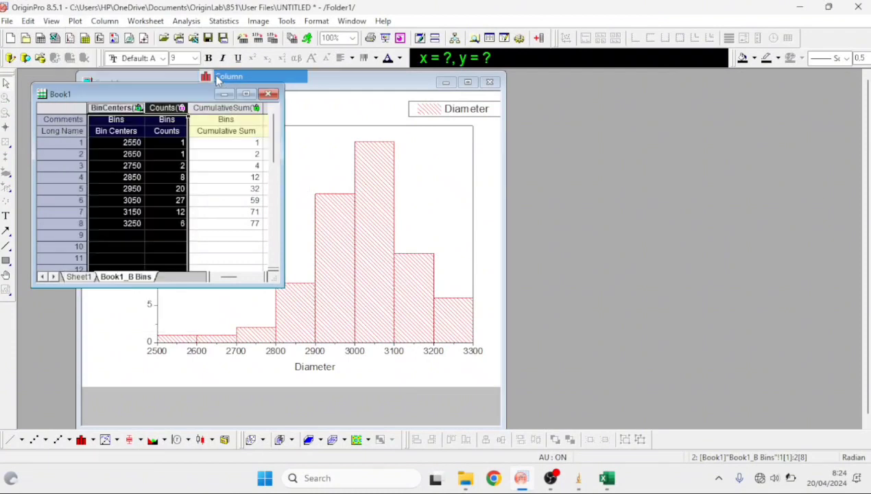
pyautogui.moveTo(191, 136); pyautogui.dragTo(368, 123)
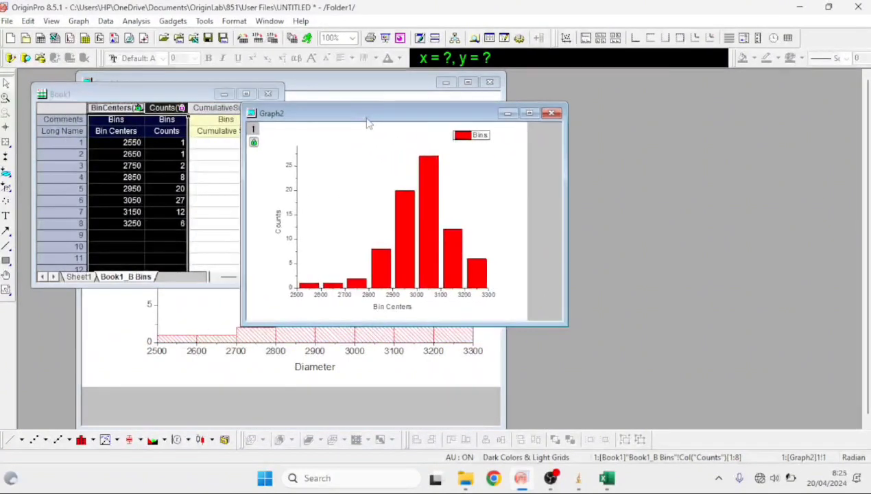
# Start a nonlinear curve fit on the column chart using the LogNormal function from the Peak Functions category.
pyautogui.click(409, 229)
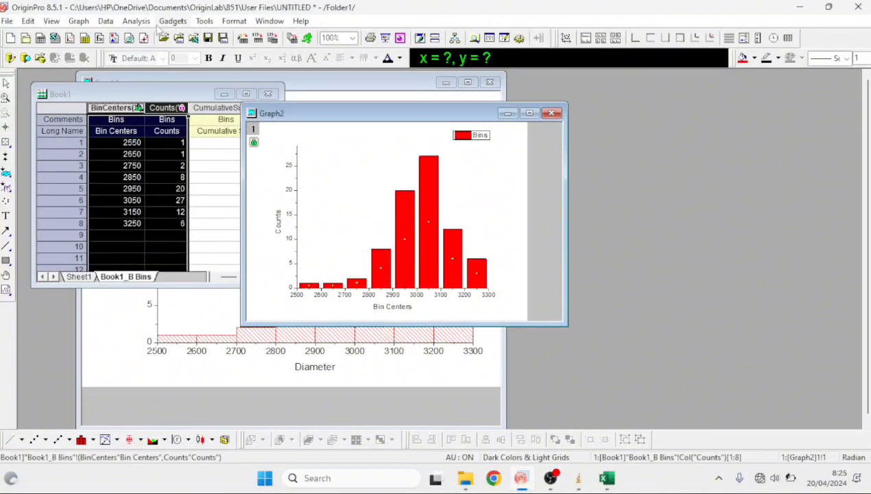
pyautogui.click(136, 21)
pyautogui.moveTo(171, 77)
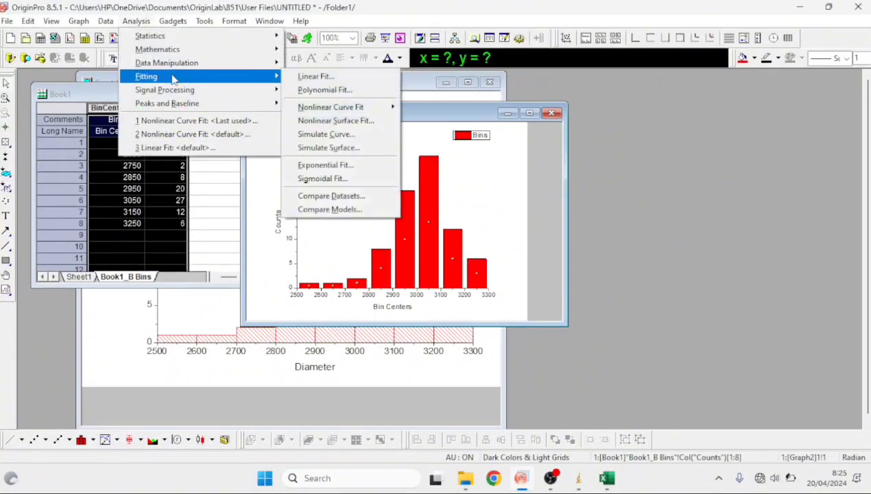
pyautogui.moveTo(315, 110)
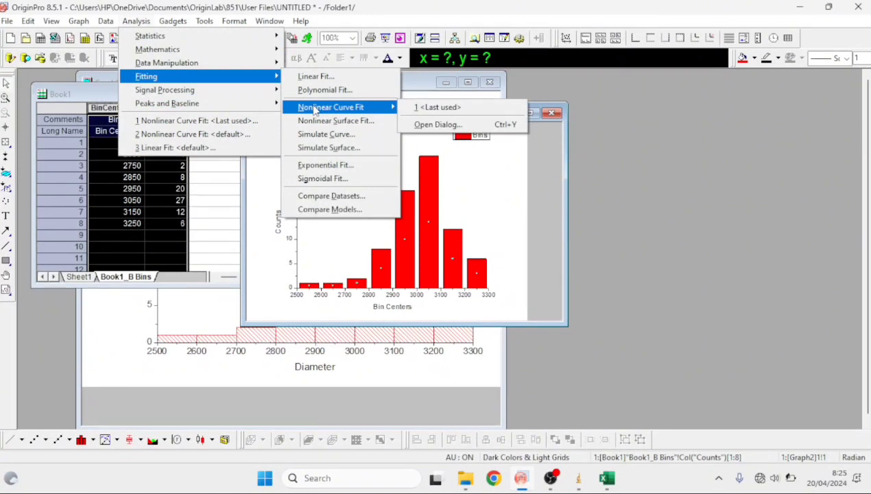
pyautogui.click(421, 126)
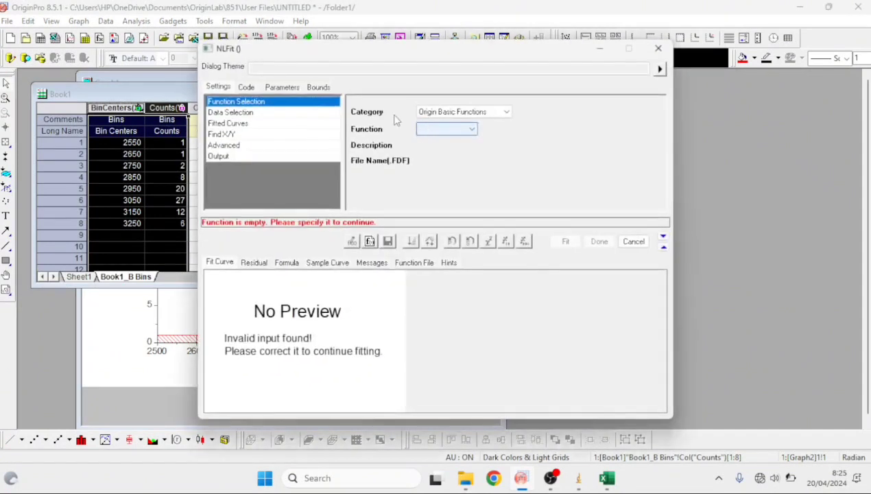
pyautogui.click(439, 112)
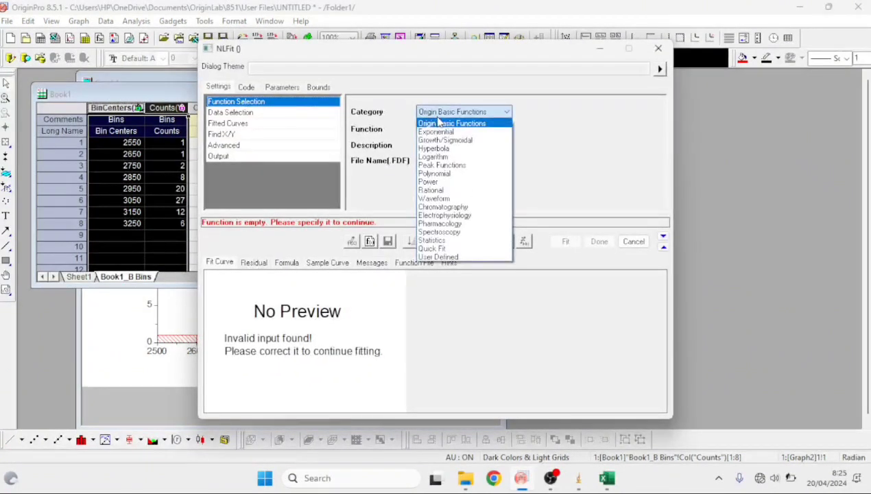
pyautogui.click(442, 165)
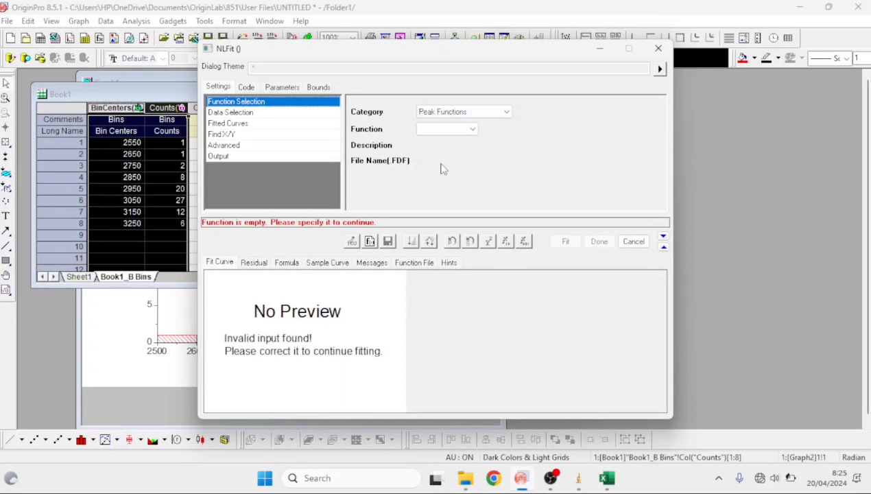
pyautogui.click(433, 130)
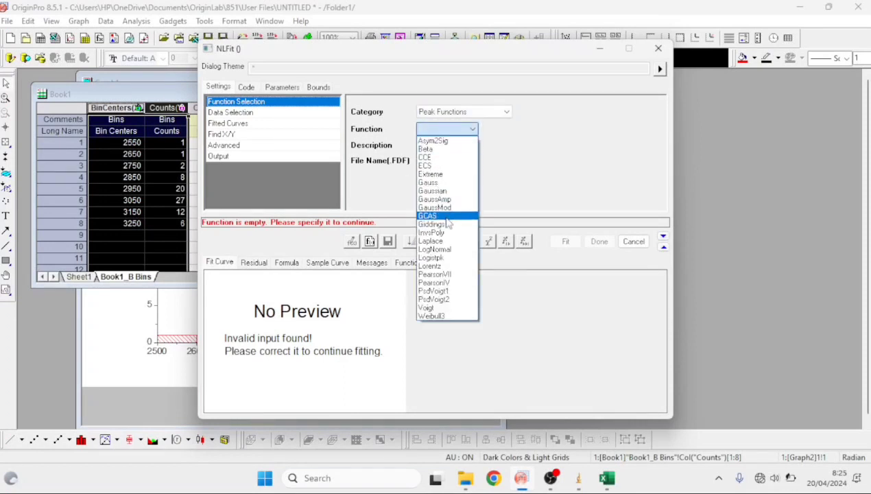
pyautogui.click(455, 250)
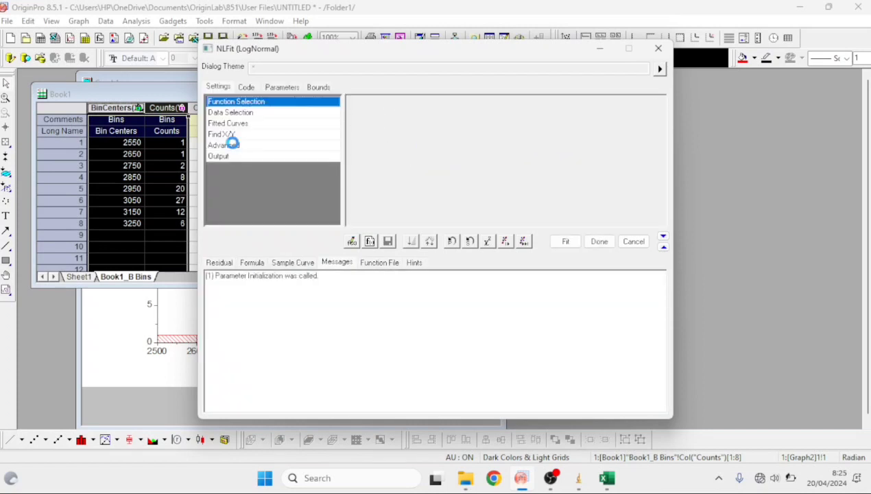
# Add R-Square(COD) to the fit statistics to compute, run the fit and switch to the report sheet.
pyautogui.click(226, 144)
pyautogui.scroll(-5, 461, 203)
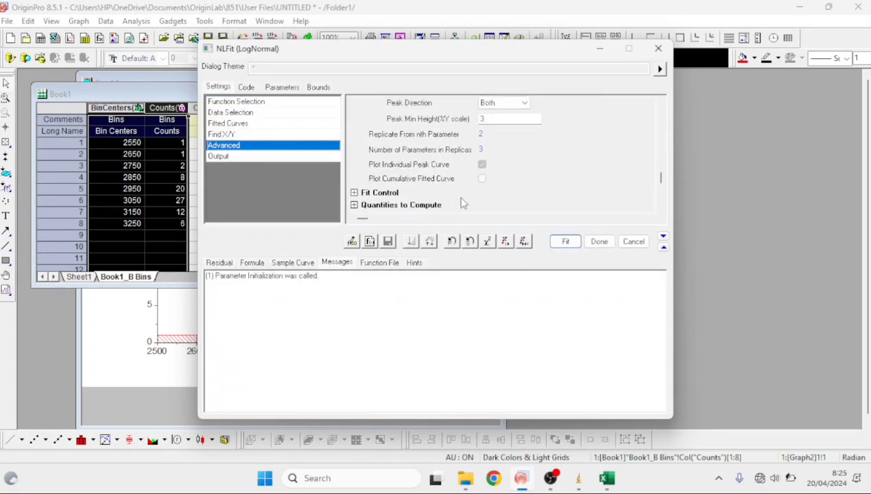
pyautogui.click(354, 205)
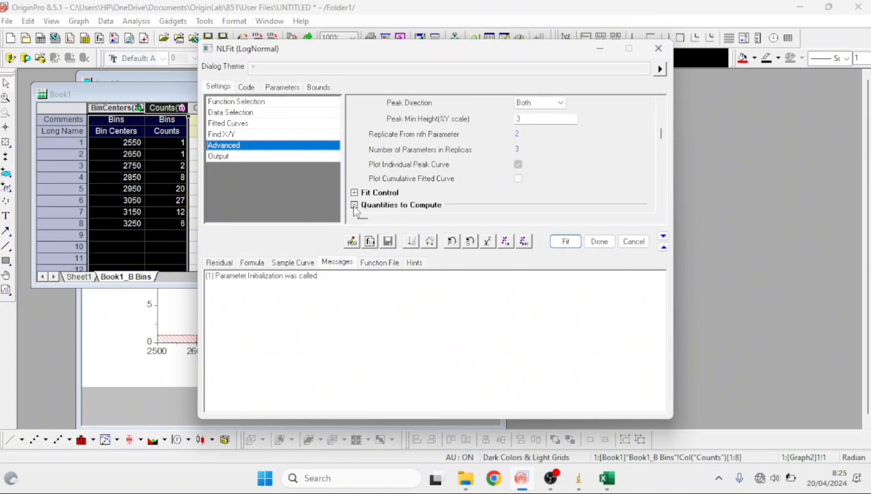
pyautogui.scroll(-3, 450, 188)
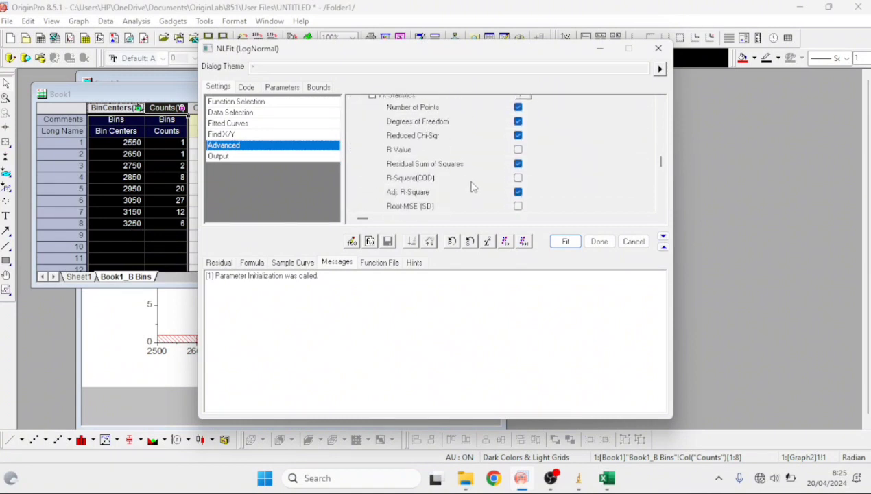
pyautogui.click(518, 177)
pyautogui.click(565, 241)
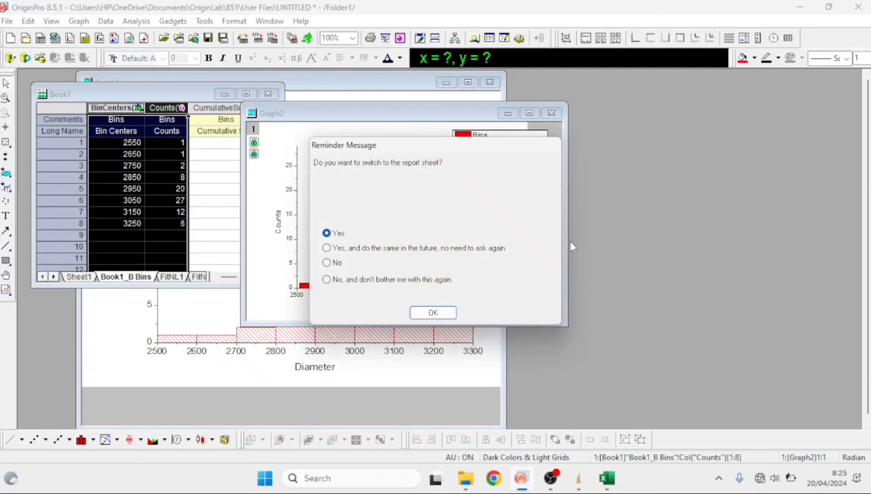
pyautogui.click(445, 312)
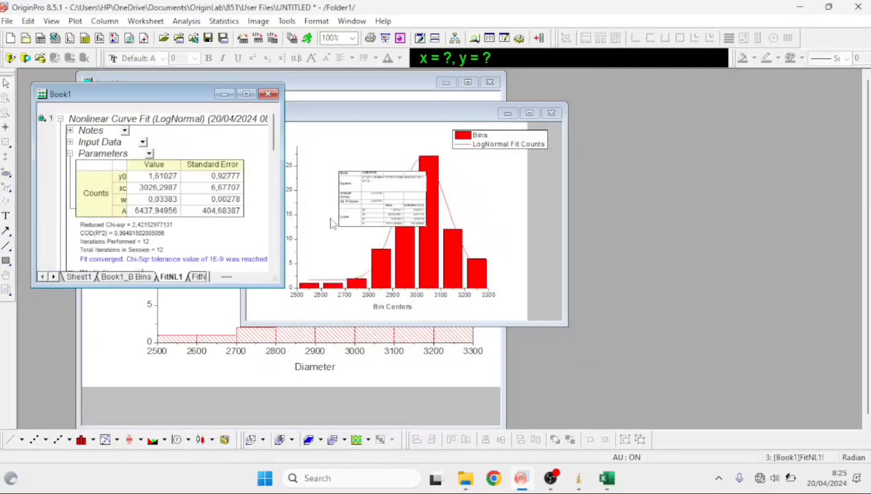
# Examine the Parameters and Statistics tables of the LogNormal fit report at full window size, and restore the window.
pyautogui.click(246, 96)
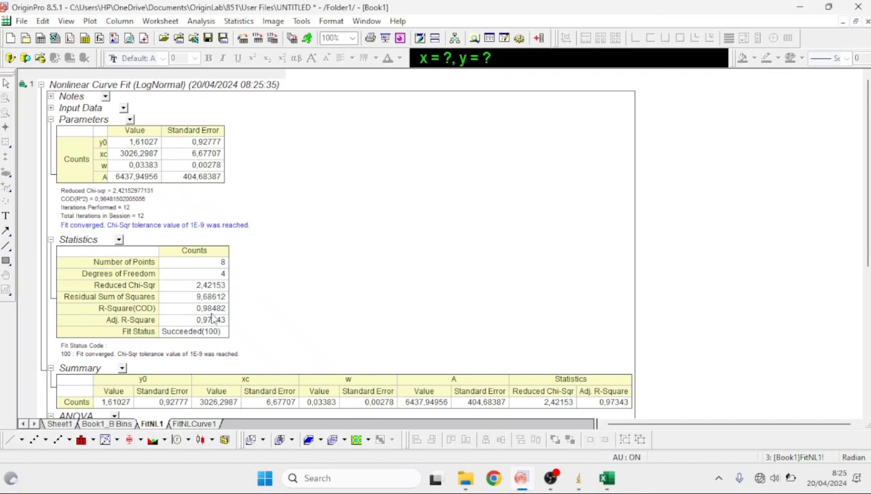
pyautogui.scroll(2, 213, 319)
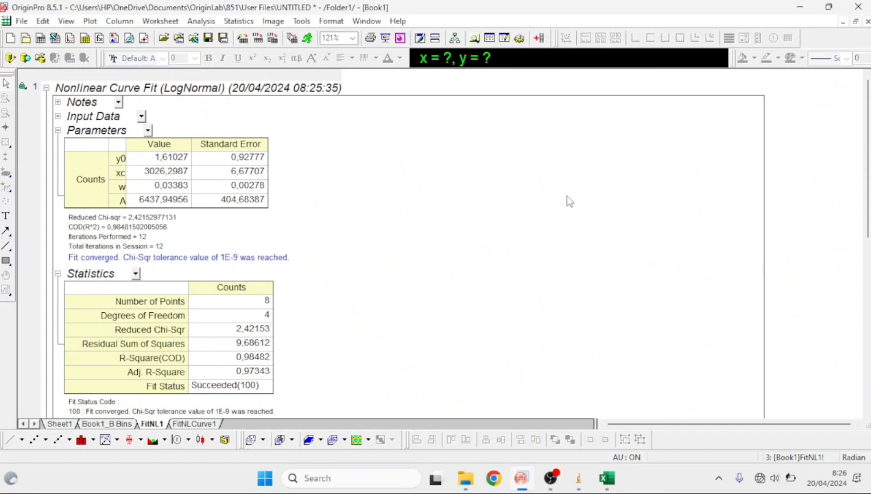
pyautogui.moveTo(833, 11)
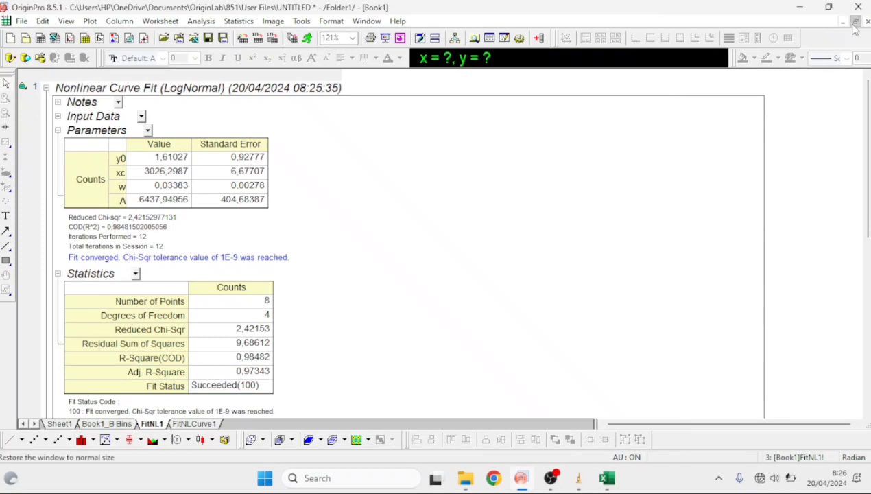
pyautogui.click(855, 23)
# Maximize the fitted column graph, move the fit results table below the legend and enlarge it to a readable size.
pyautogui.click(451, 118)
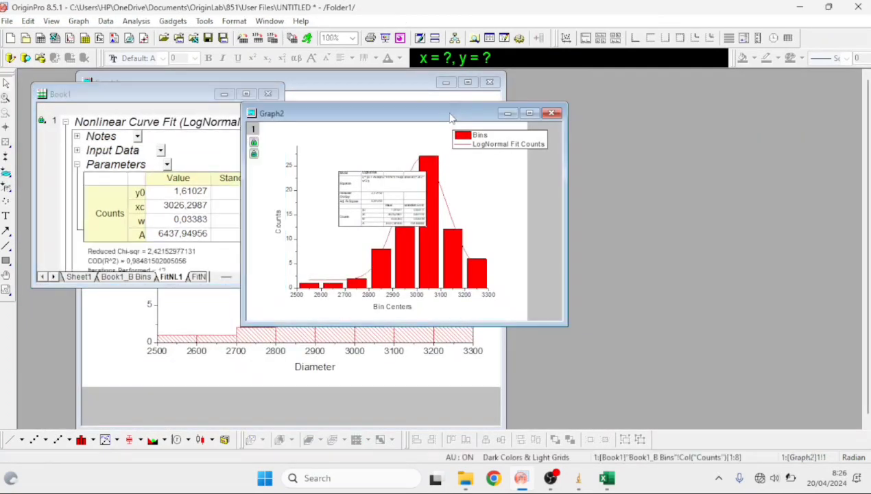
pyautogui.click(530, 114)
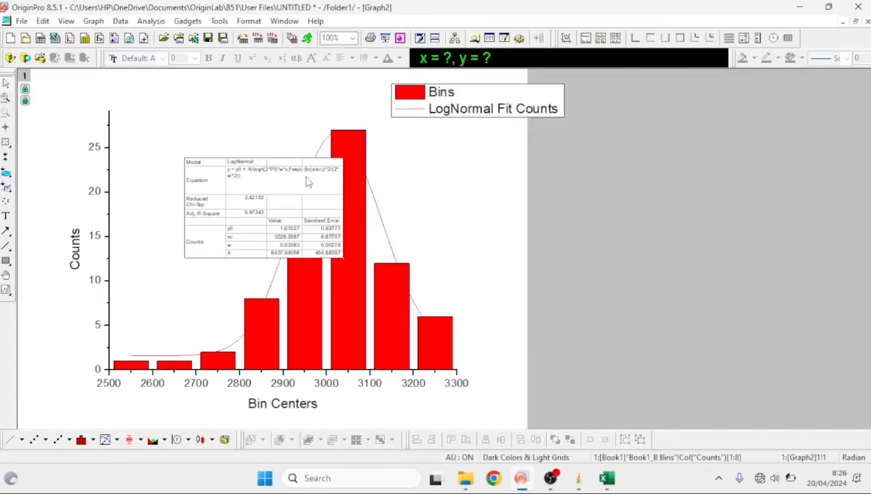
pyautogui.click(233, 193)
pyautogui.moveTo(234, 193); pyautogui.dragTo(452, 175)
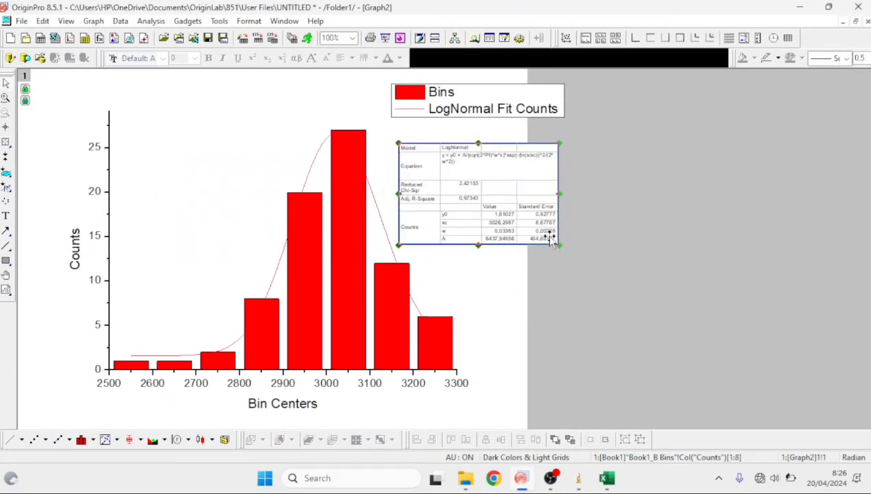
pyautogui.moveTo(561, 246); pyautogui.dragTo(619, 274)
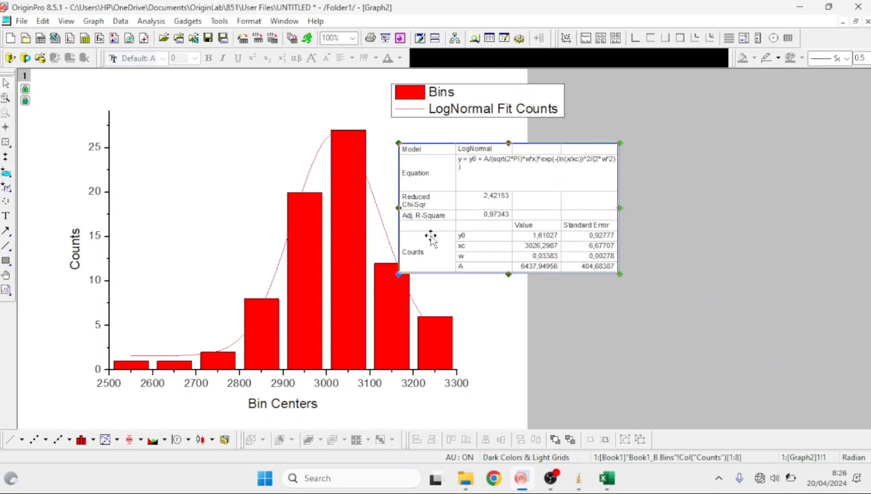
pyautogui.click(713, 177)
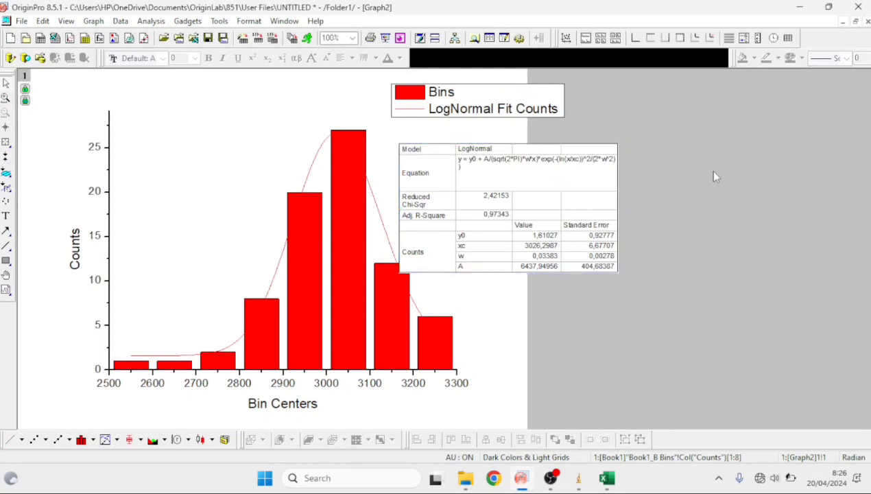